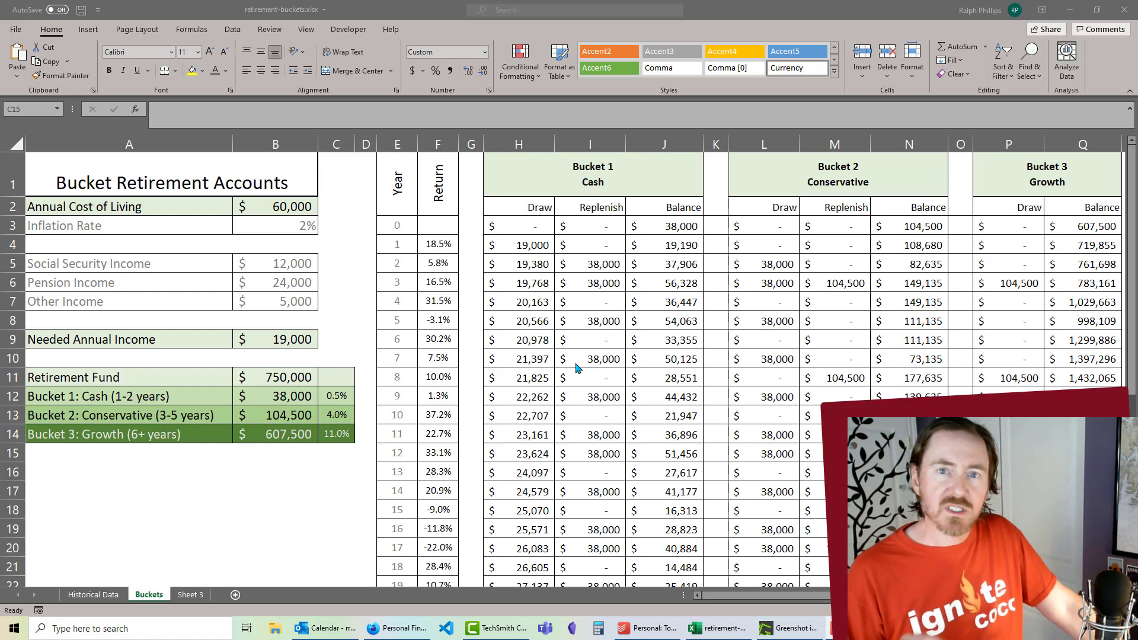
Review the Social Security and Pension income inputs and select the year 1–11 cash bucket draws.
left_click(207, 268)
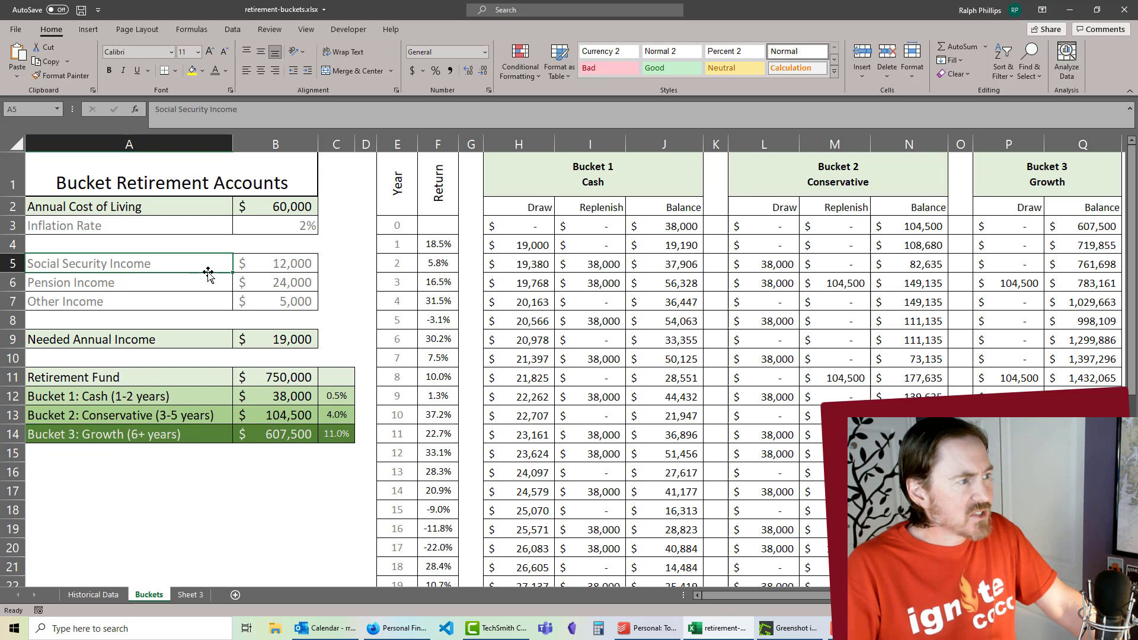
left_click(203, 287)
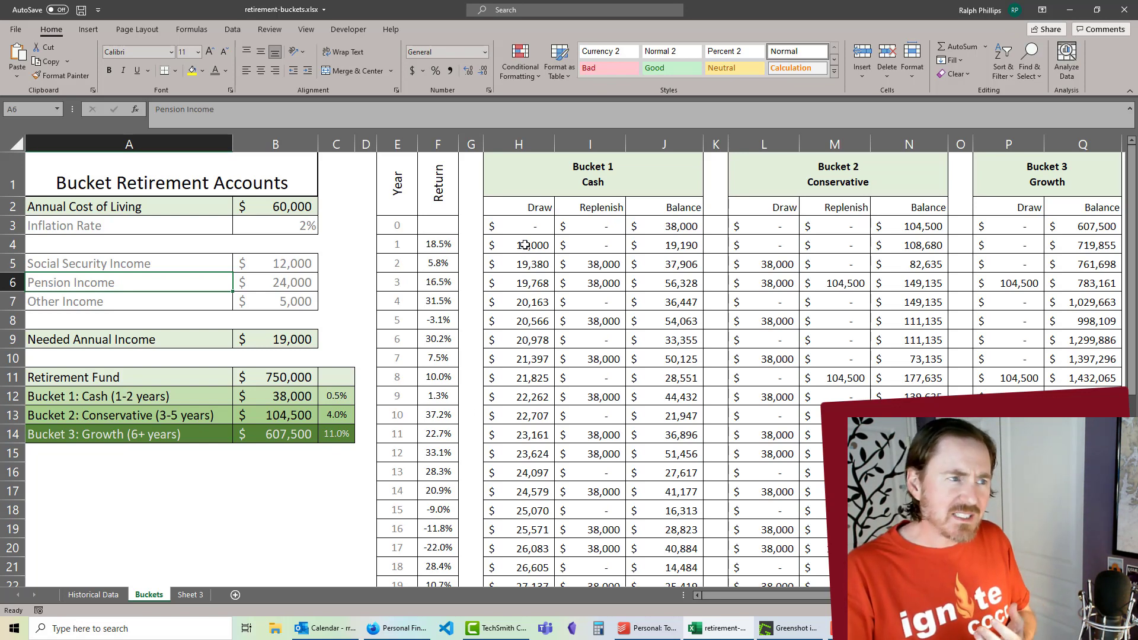
left_click_drag(525, 245, 531, 435)
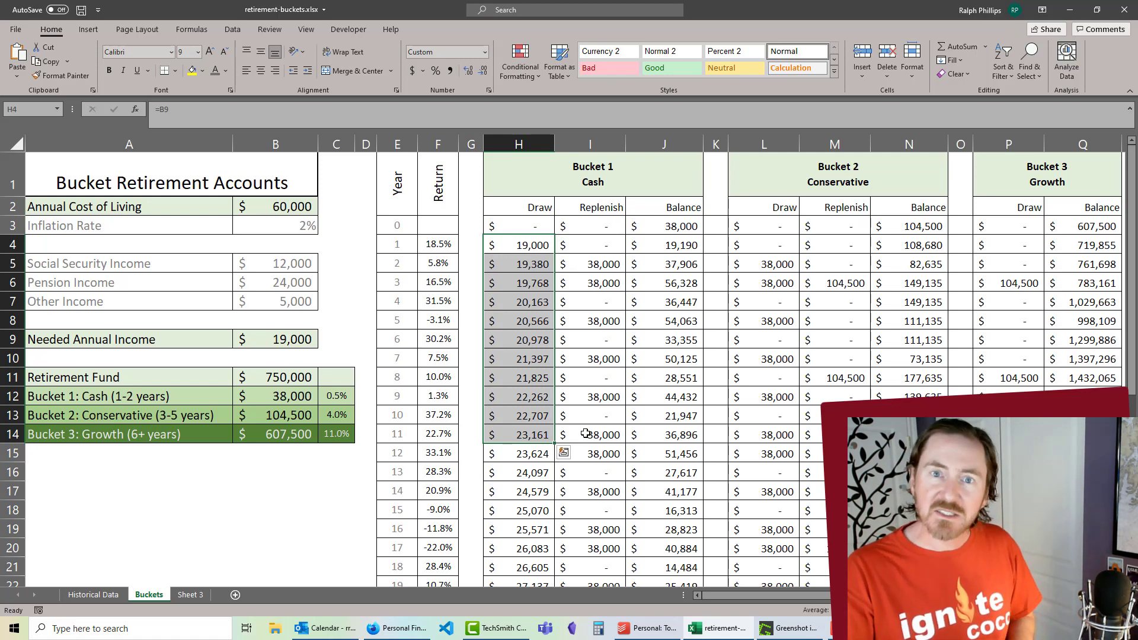
Duplicate the Buckets sheet as Buckets 2 placed after it, then select the yearly returns F4:F14.
right_click(147, 600)
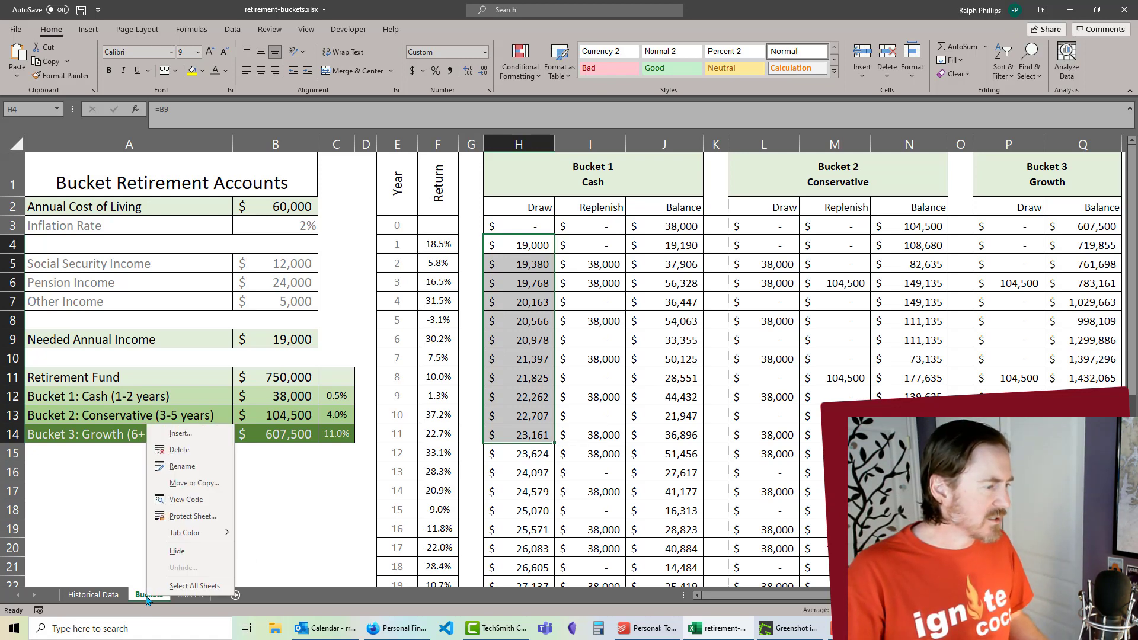
left_click(192, 485)
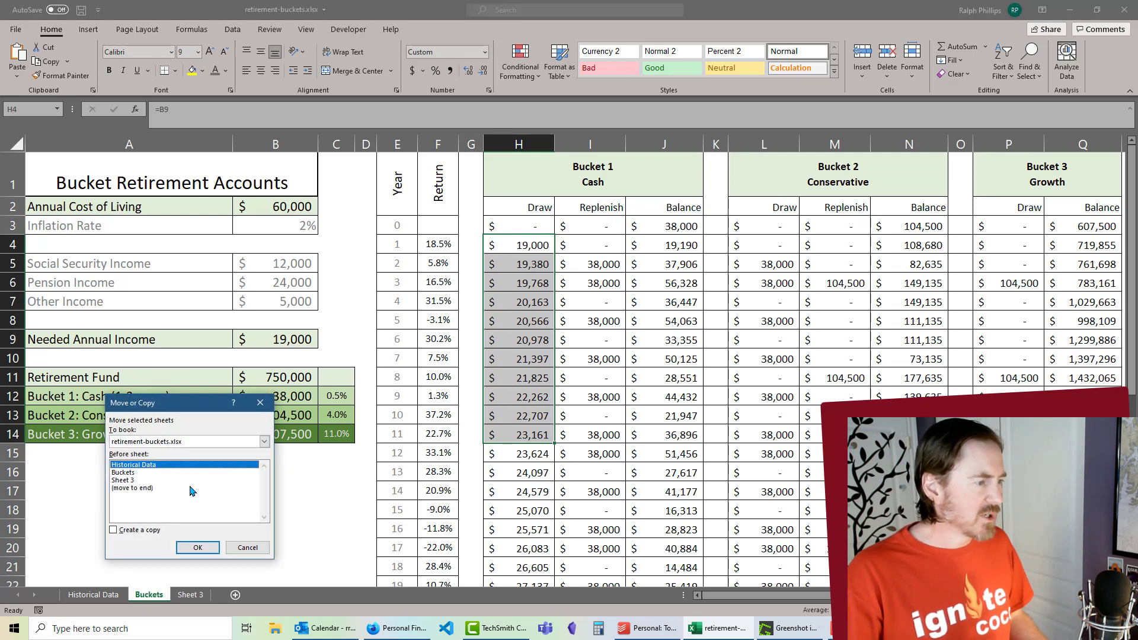
left_click(113, 530)
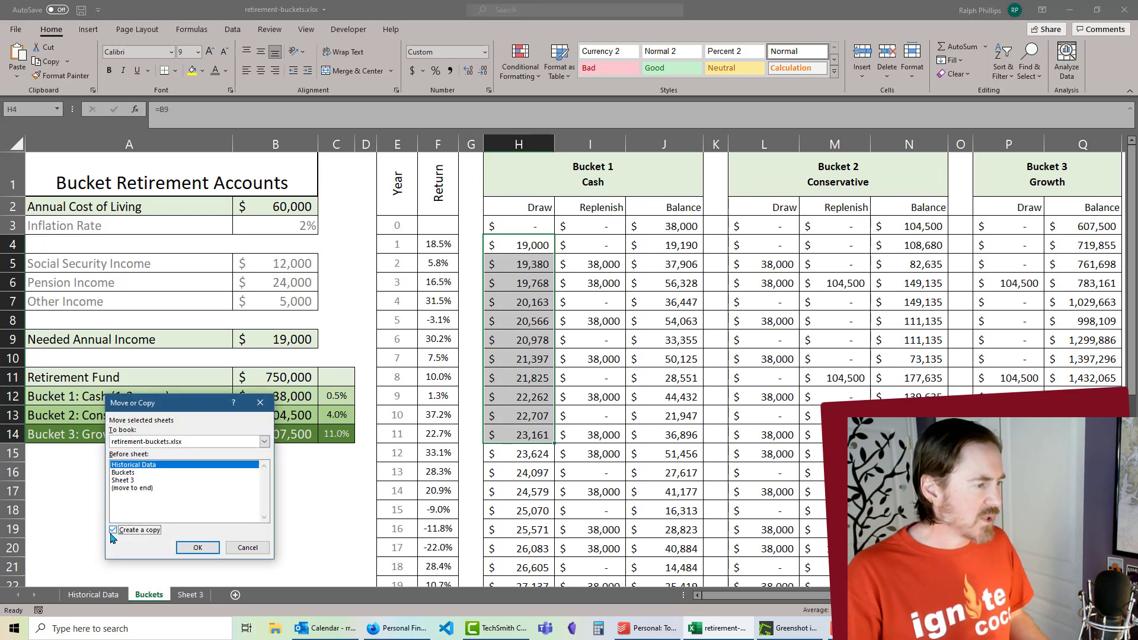
left_click(123, 472)
left_click(198, 547)
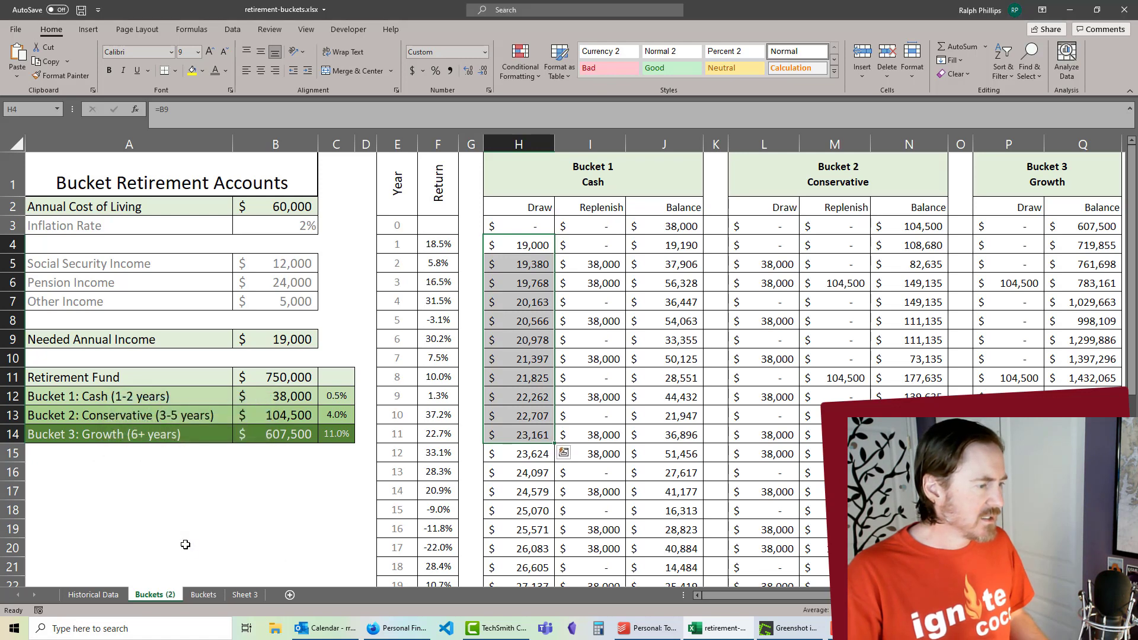
left_click_drag(171, 600, 242, 600)
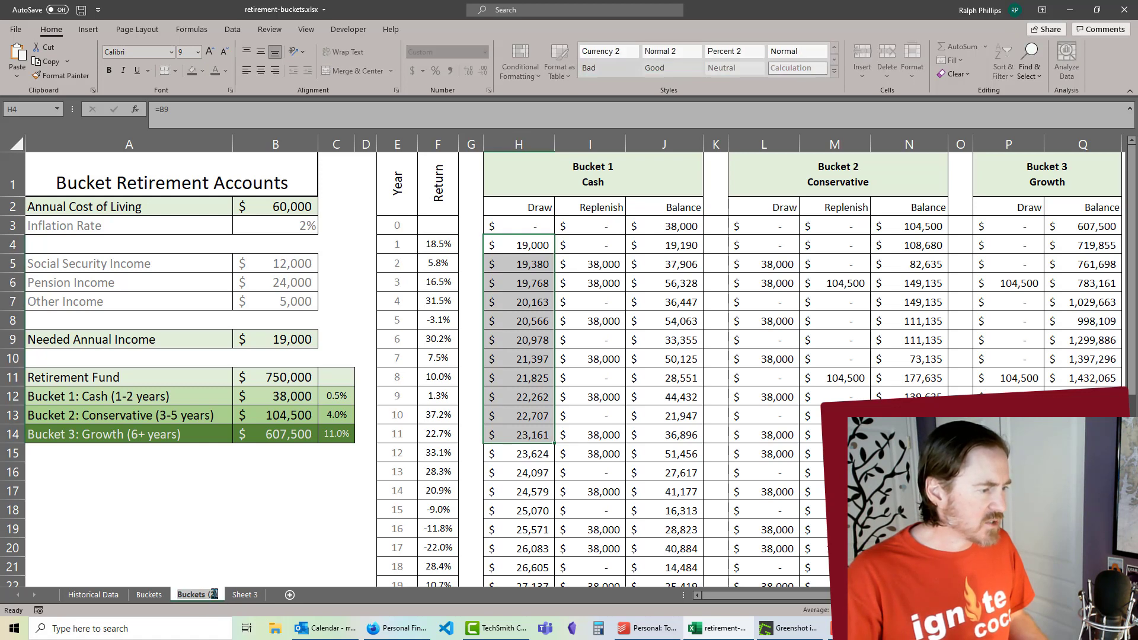
key("Left")
key("BackSpace")
key("Return")
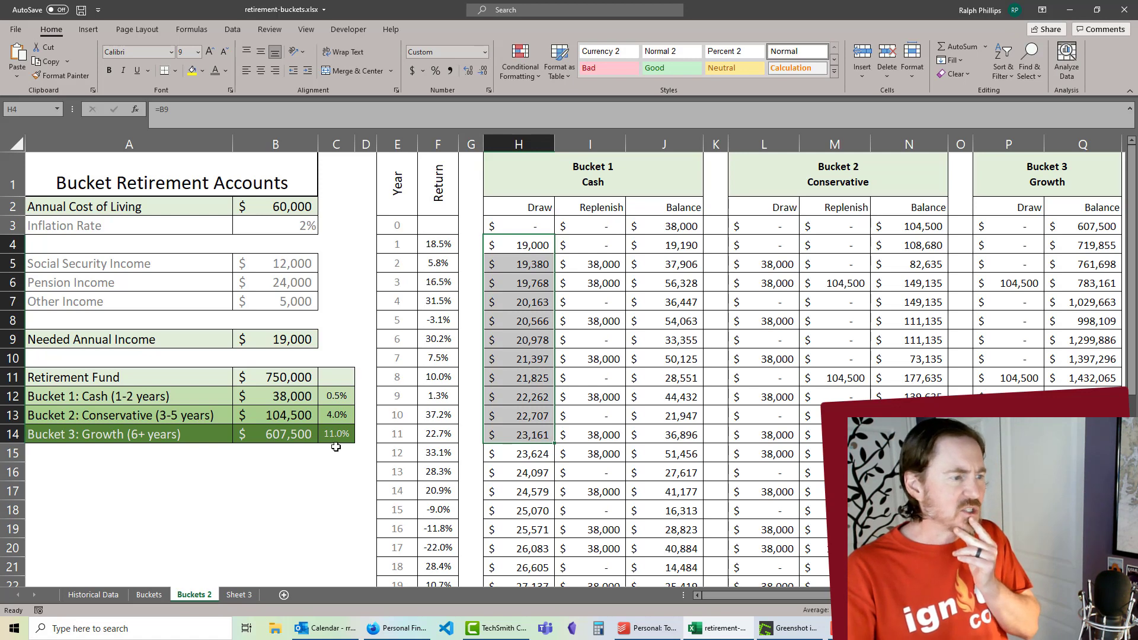
left_click_drag(436, 243, 443, 444)
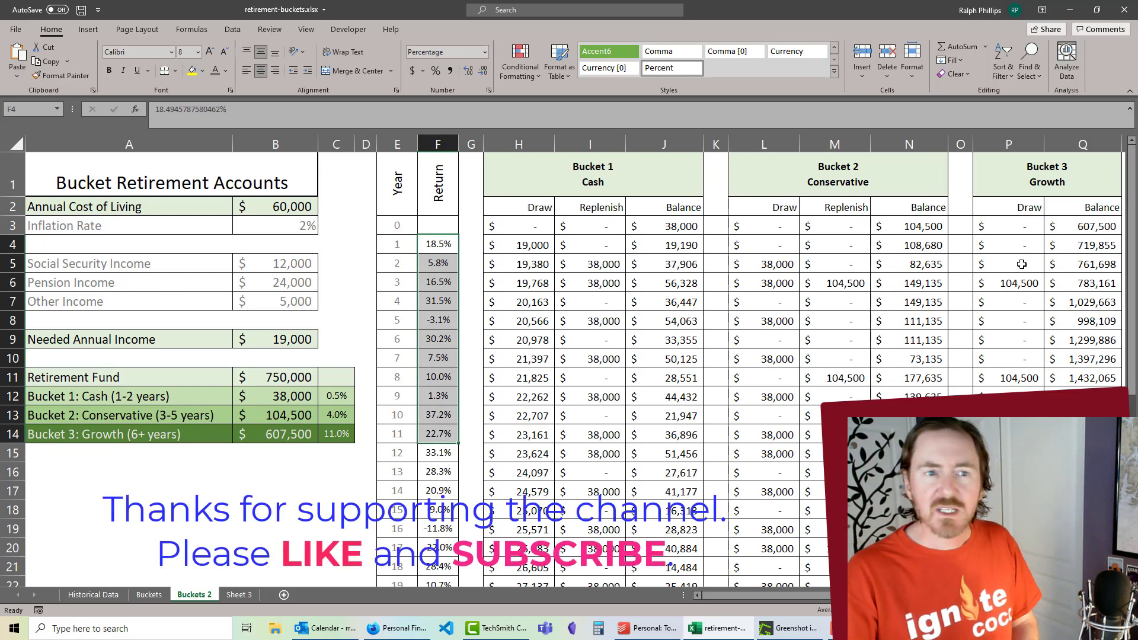
Replace F4 with absolute $C$14 (11.0%) in Q4's growth formula and fill it down column Q.
left_click(1077, 245)
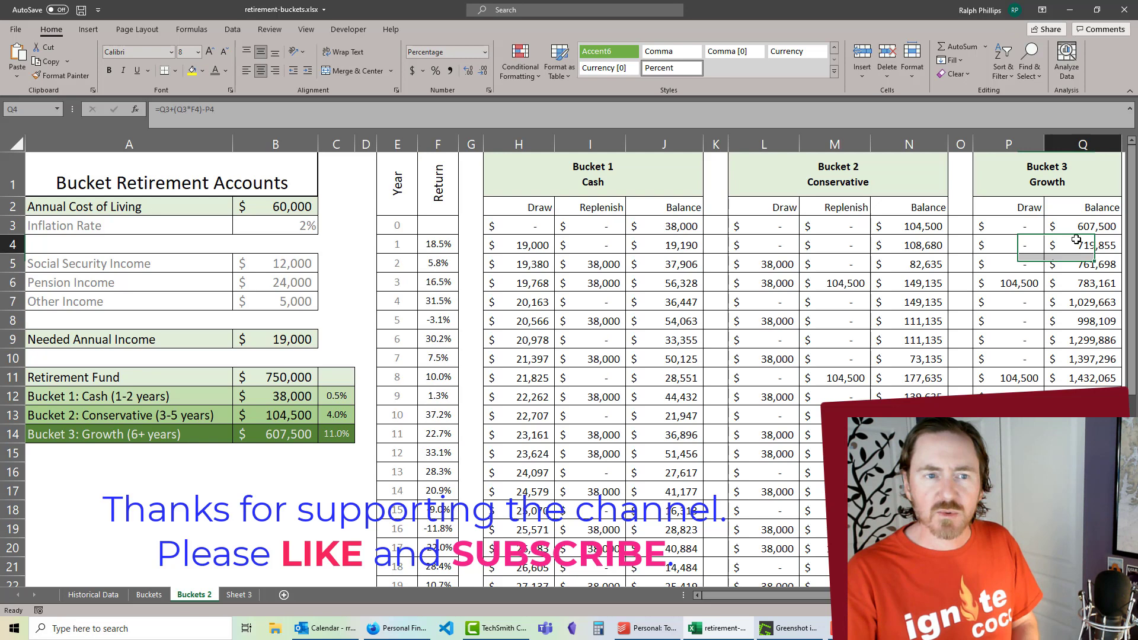
double_click(1077, 245)
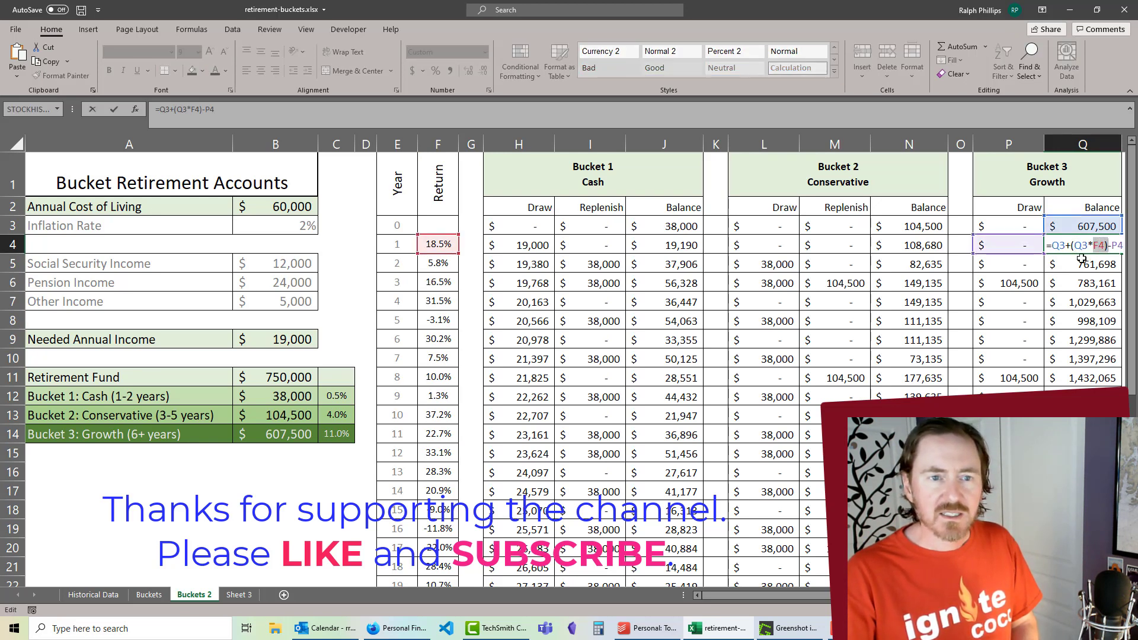
double_click(1104, 245)
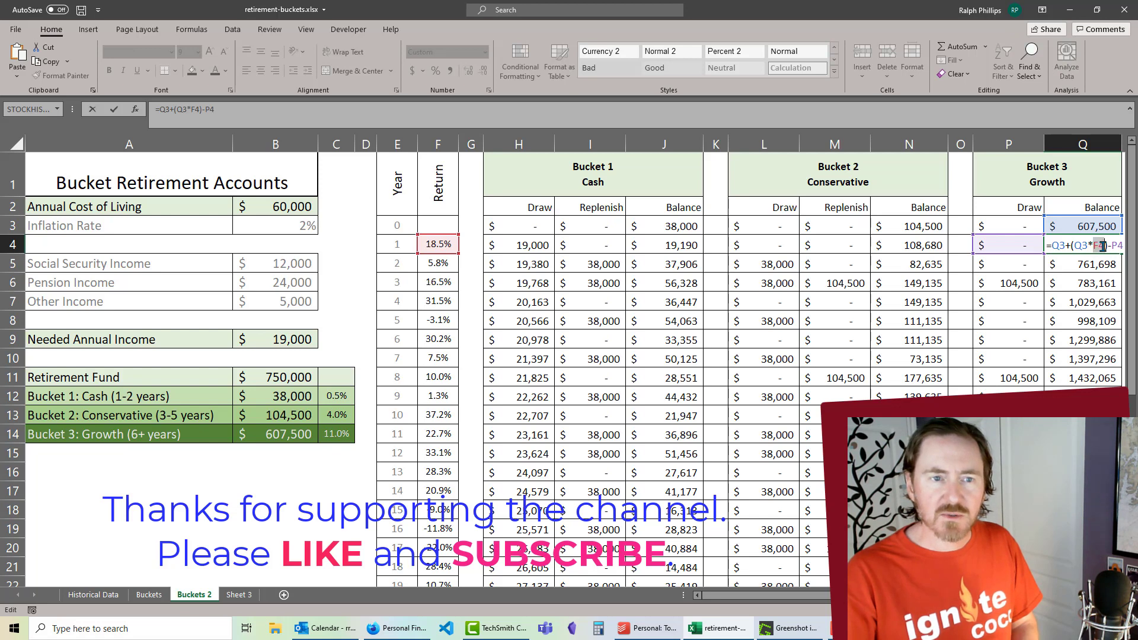
left_click(342, 435)
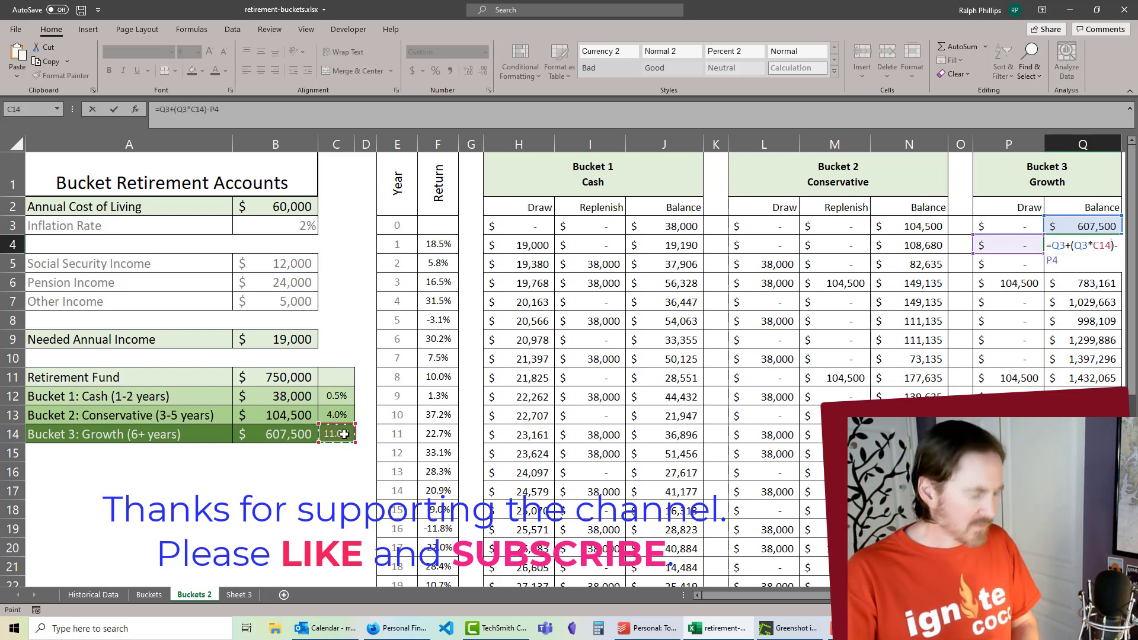
key("F4")
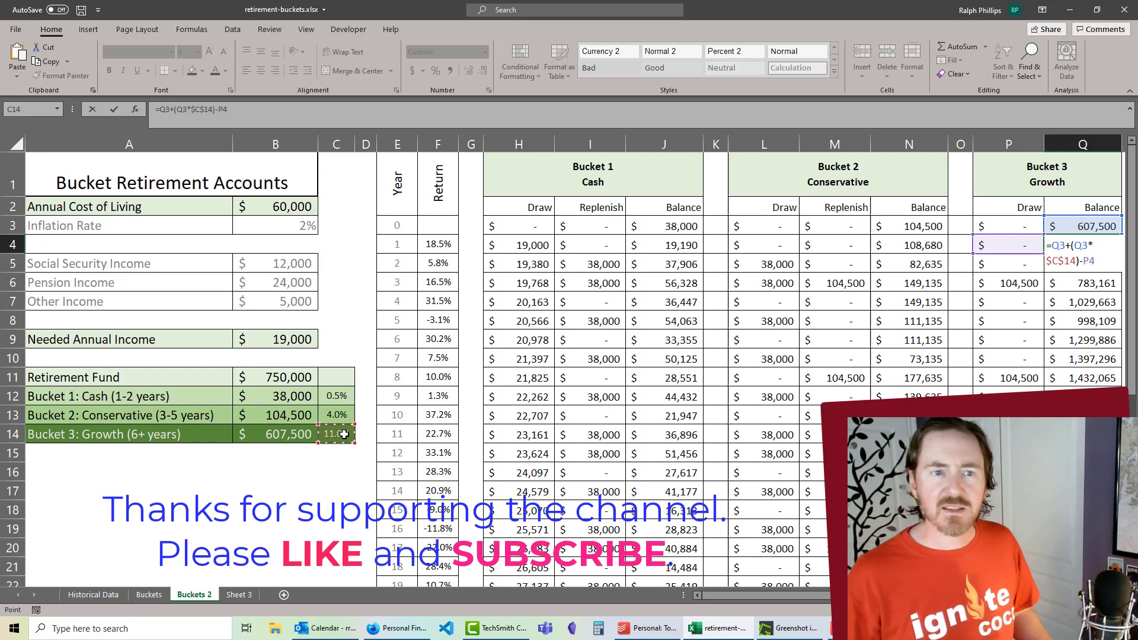
key("Return")
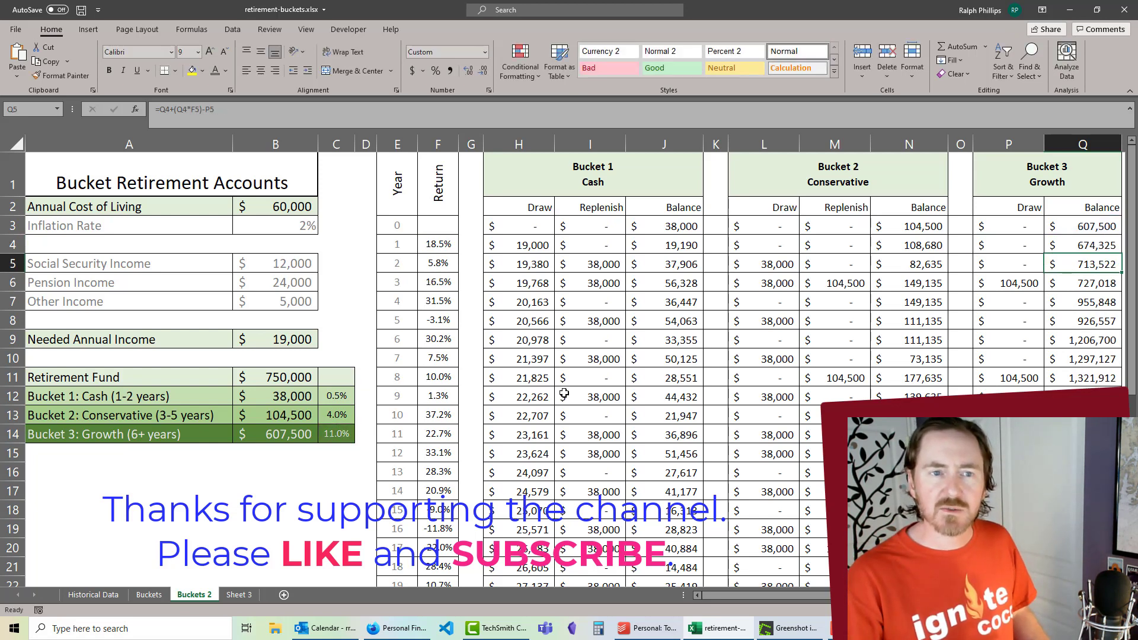
left_click(1096, 247)
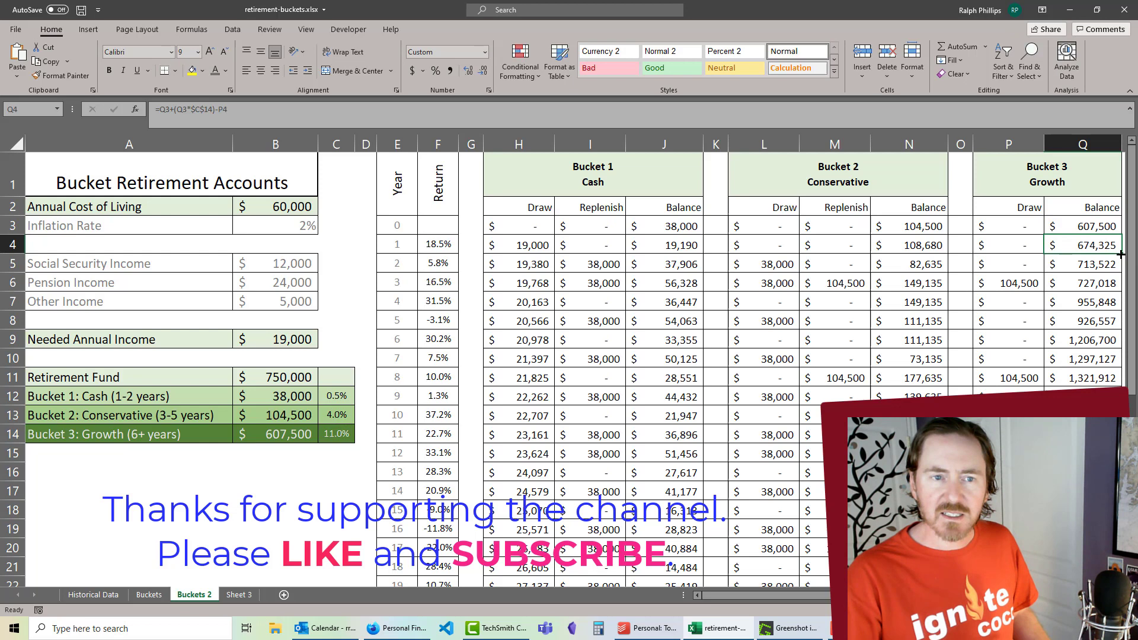
double_click(1121, 254)
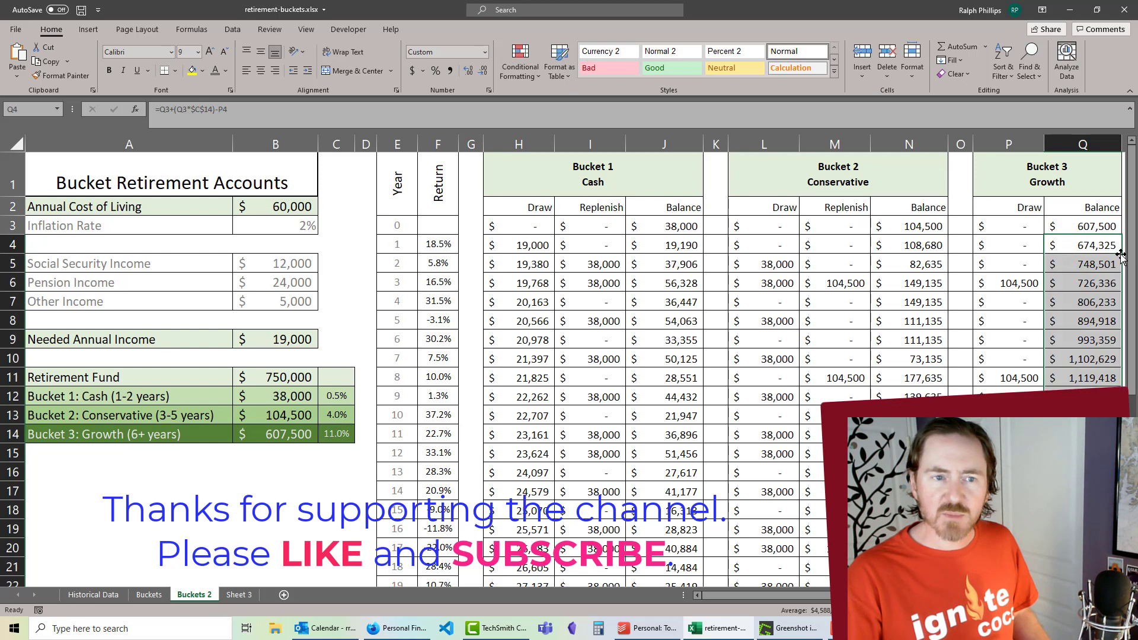
left_click(444, 309)
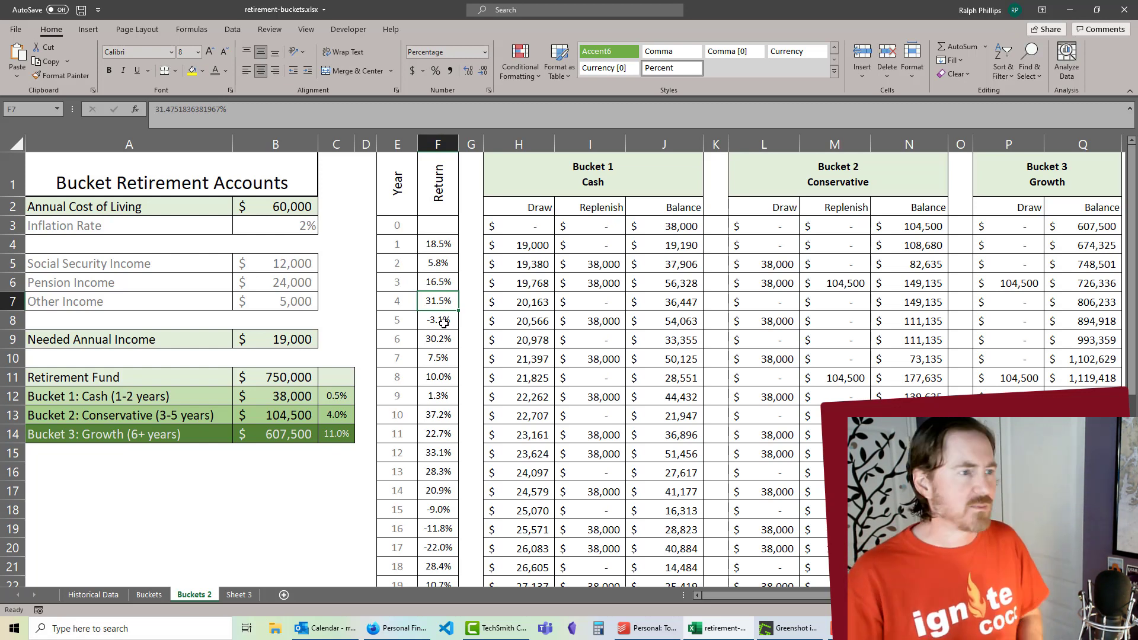
Rename the Return header in F1 to Age.
left_click(438, 204)
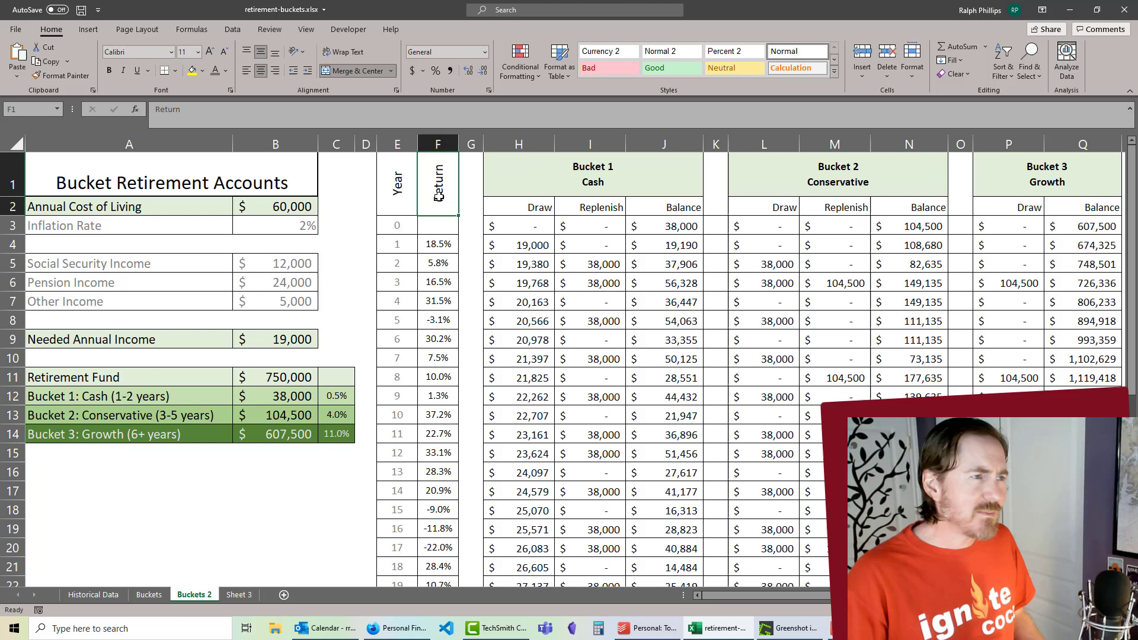
double_click(438, 197)
left_click_drag(413, 188, 480, 194)
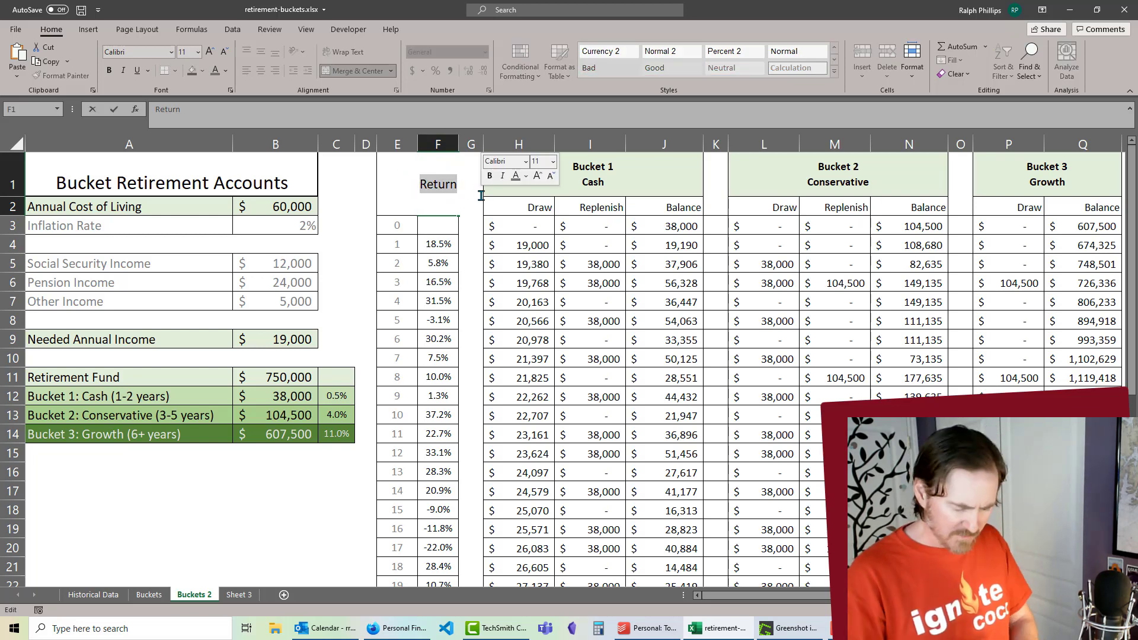
type("Age")
key("Return")
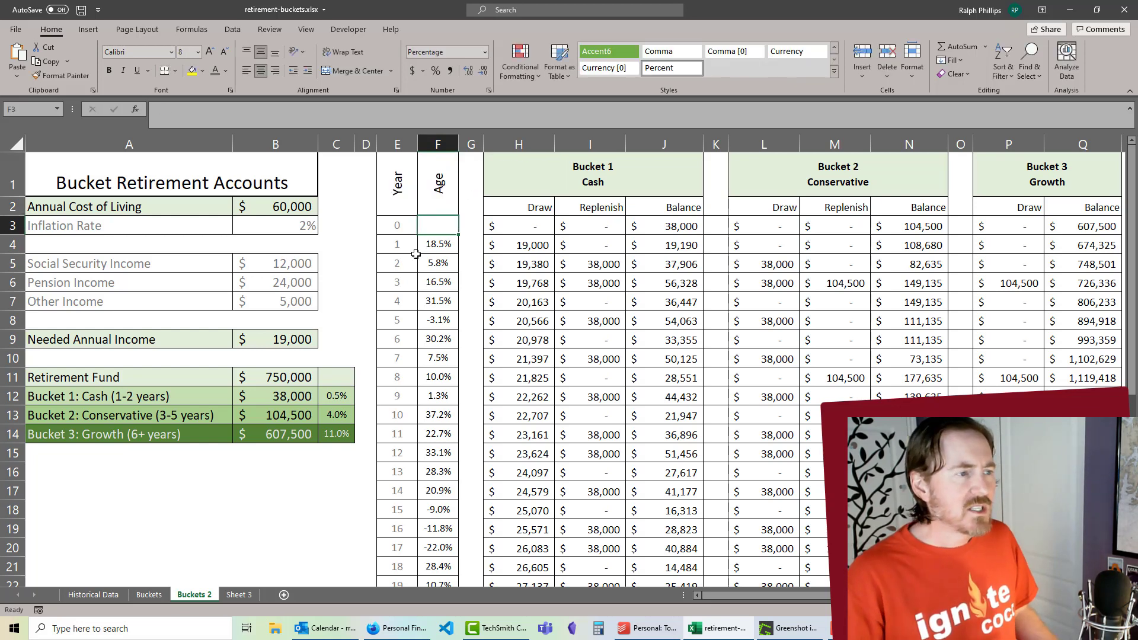
Enter 55 in F3 and format the Age column as Number with no decimal places.
left_click(429, 280)
left_click(444, 226)
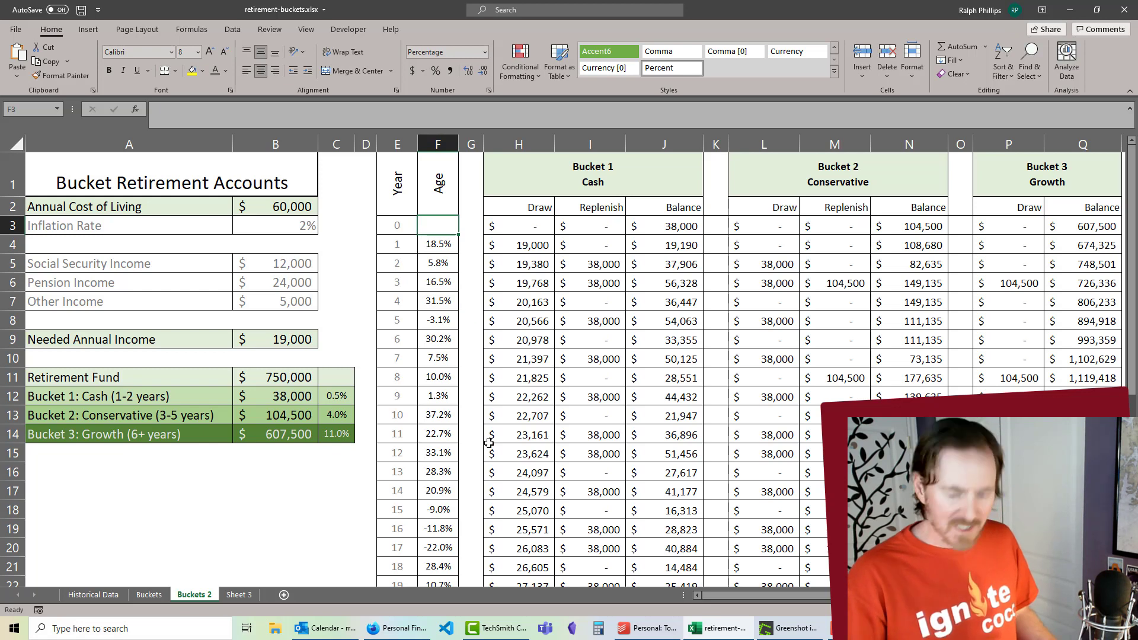
type("55")
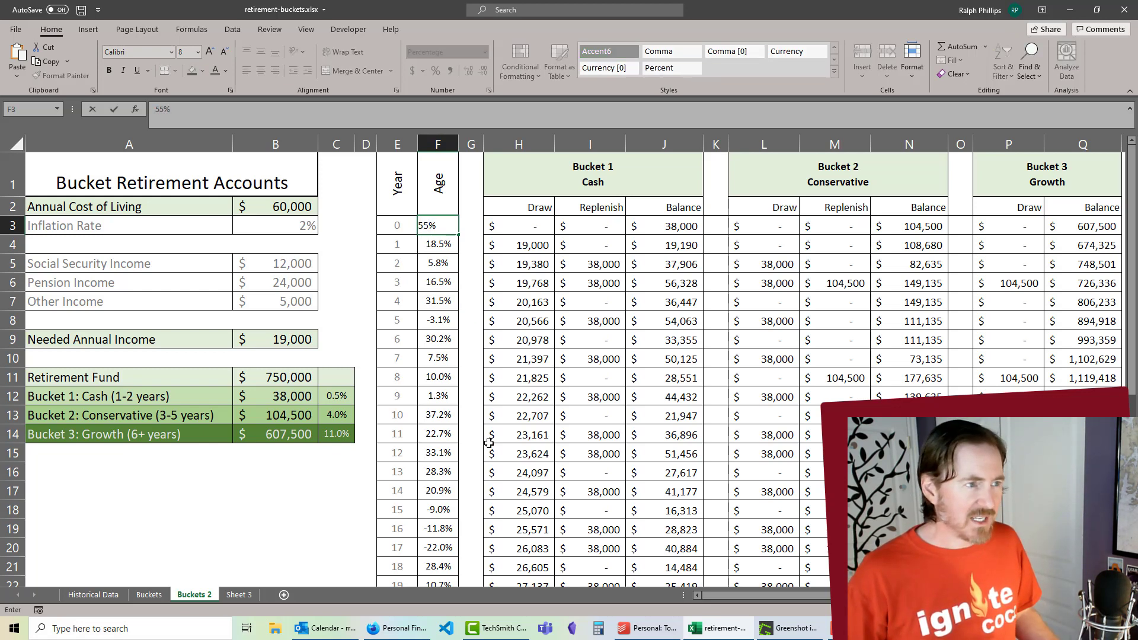
key("Return")
left_click_drag(441, 226, 443, 541)
scroll(444, 415, "up", 6)
left_click(485, 52)
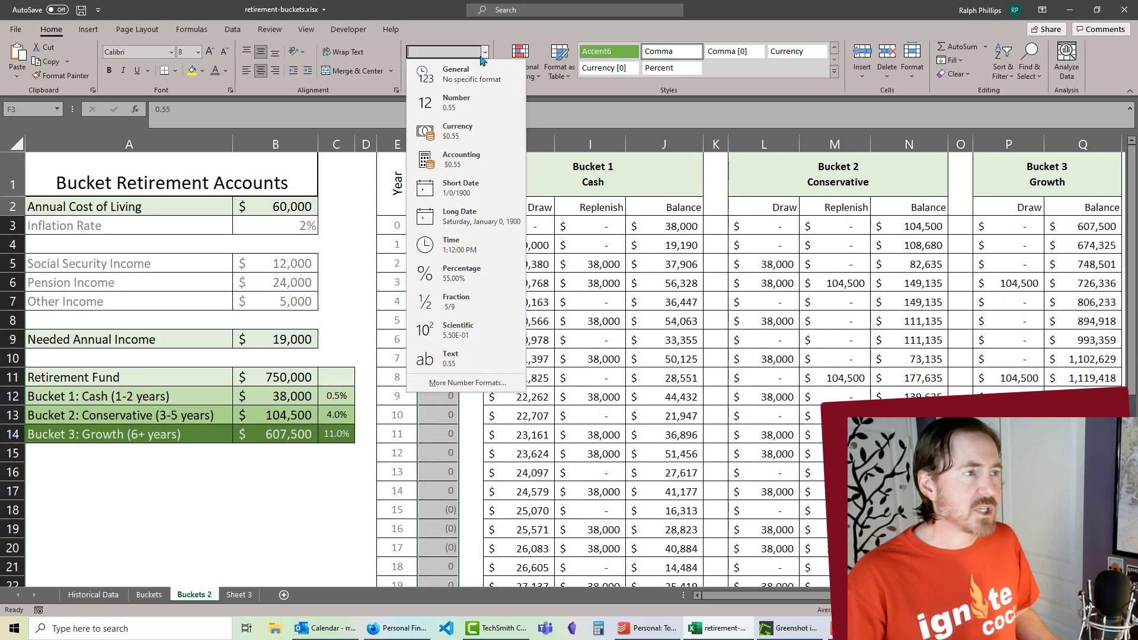
left_click(473, 104)
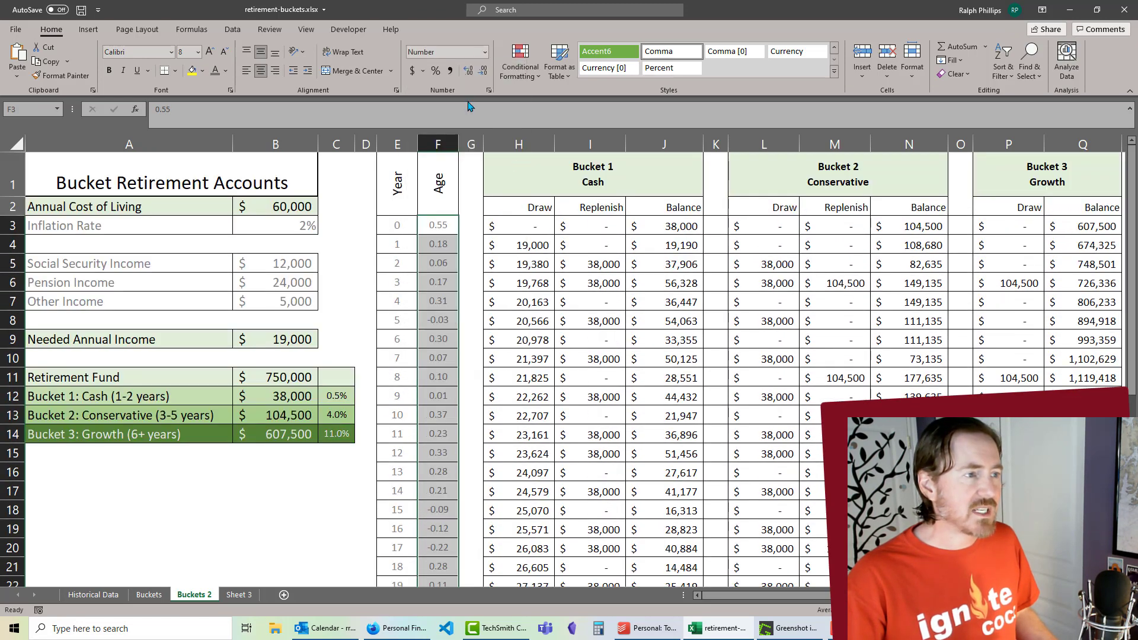
left_click(484, 74)
left_click(484, 74)
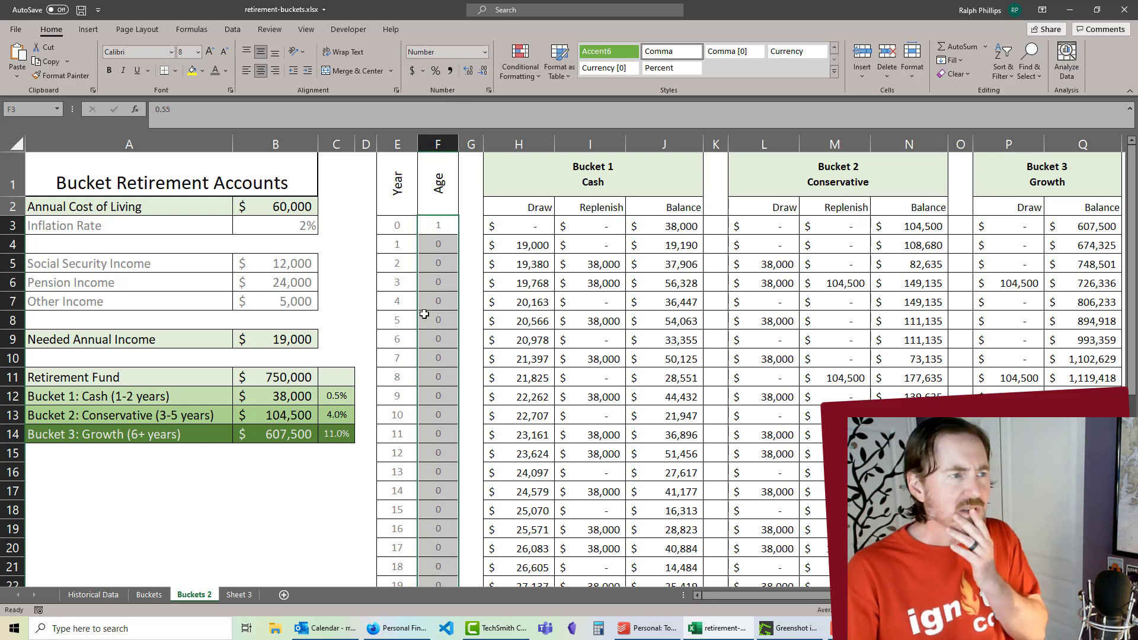
Enter 55 in F3 and the formula =F3+E4 in F4, then fill it down column F.
left_click(441, 225)
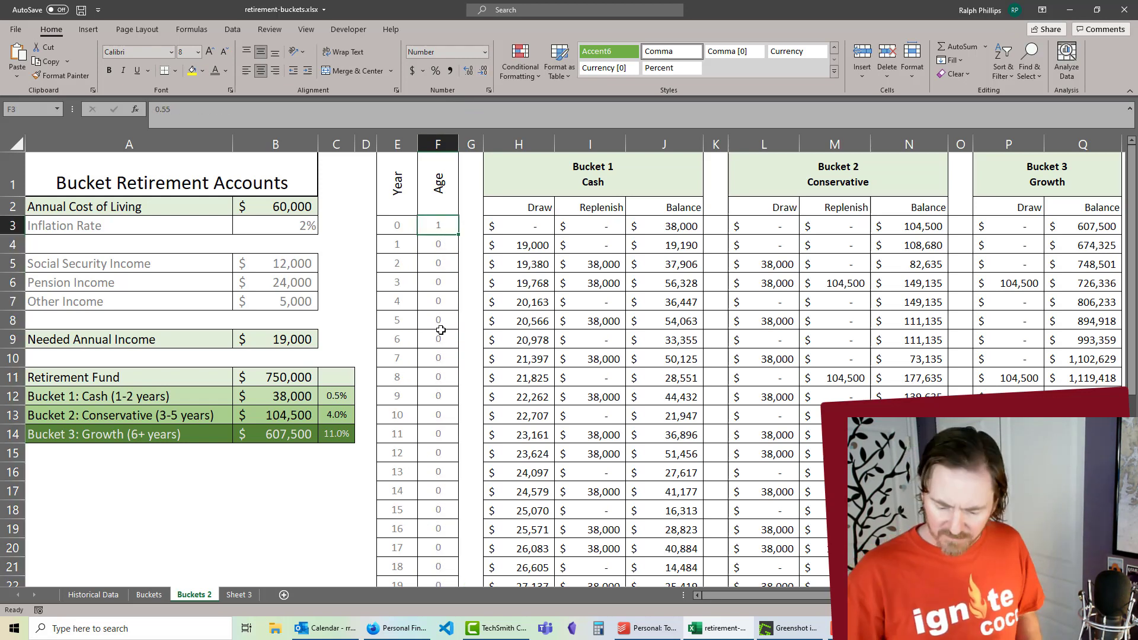
type("55")
key("Return")
type("=")
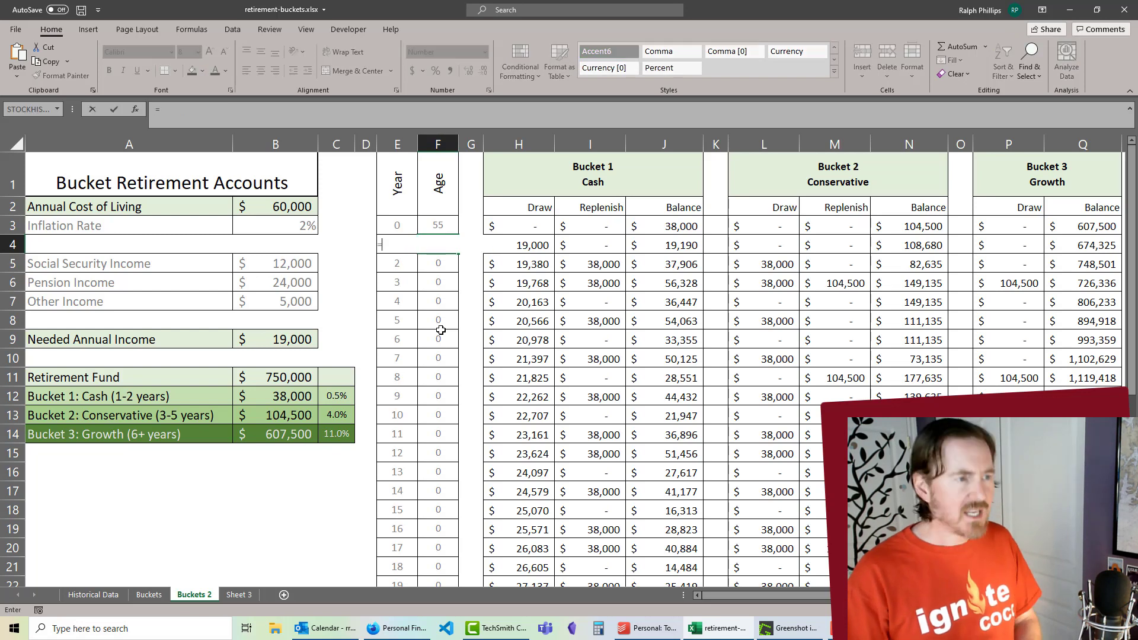
left_click(449, 225)
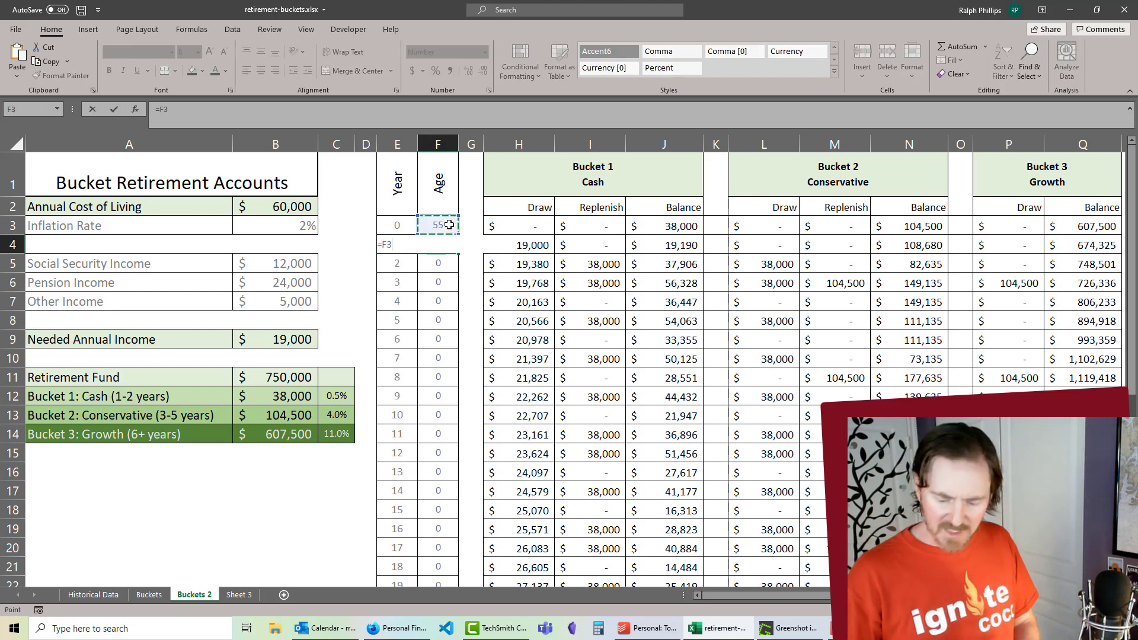
type("+")
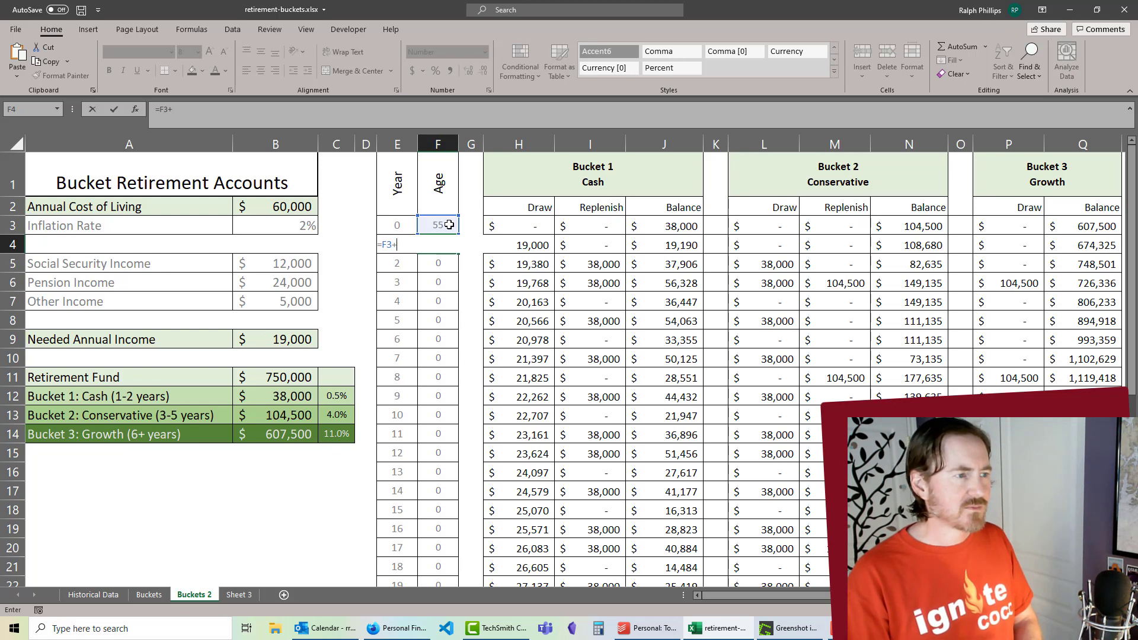
type("E4")
key("Return")
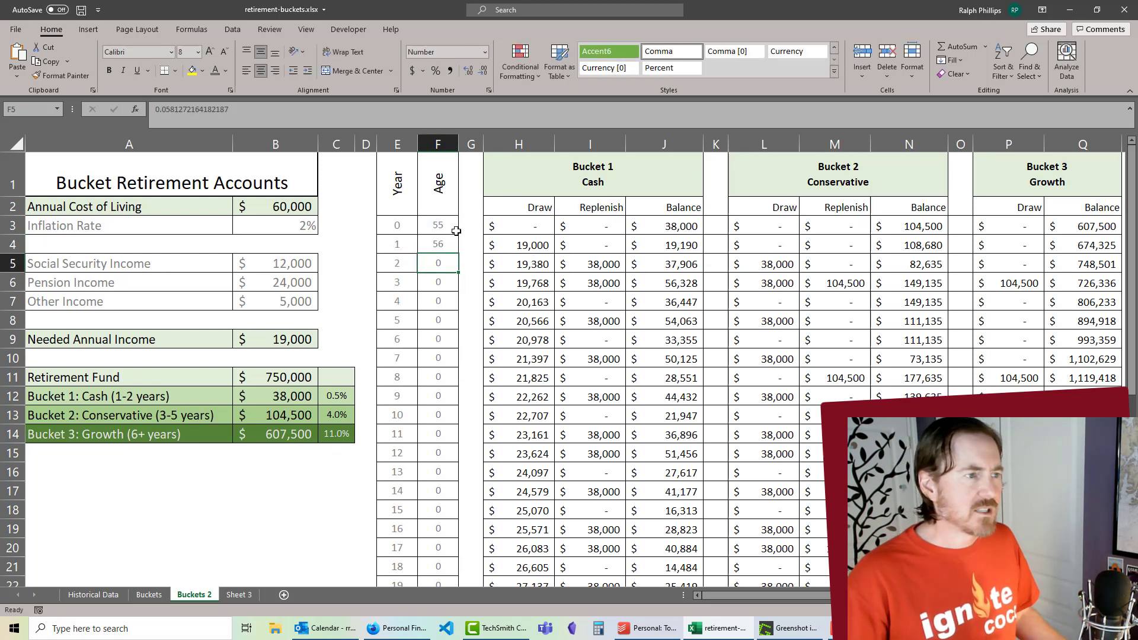
key("Up")
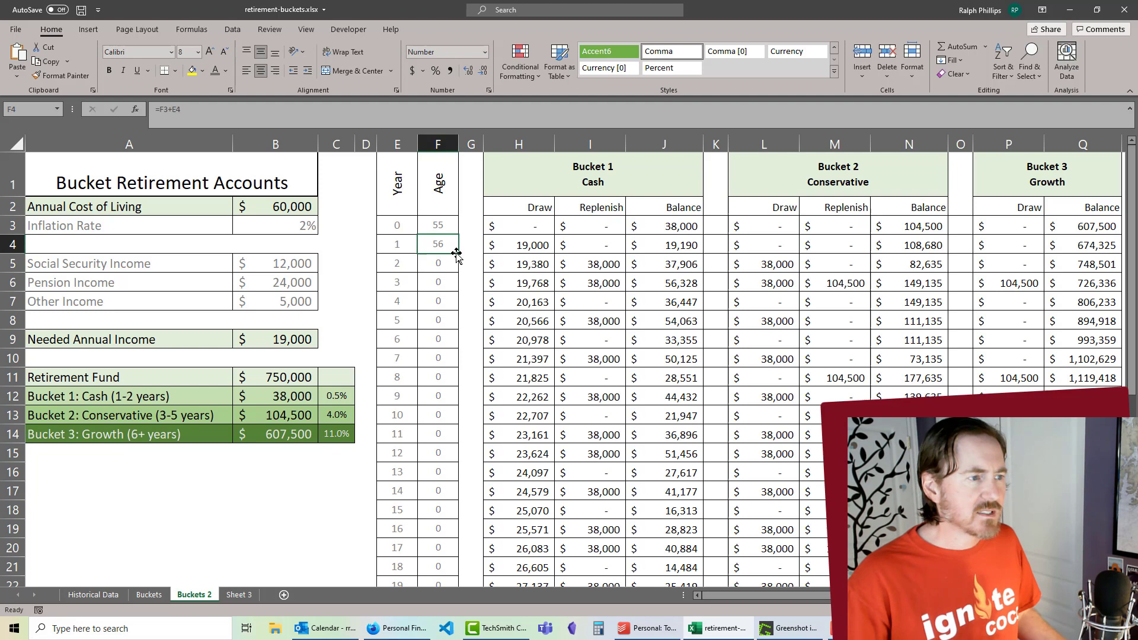
double_click(458, 254)
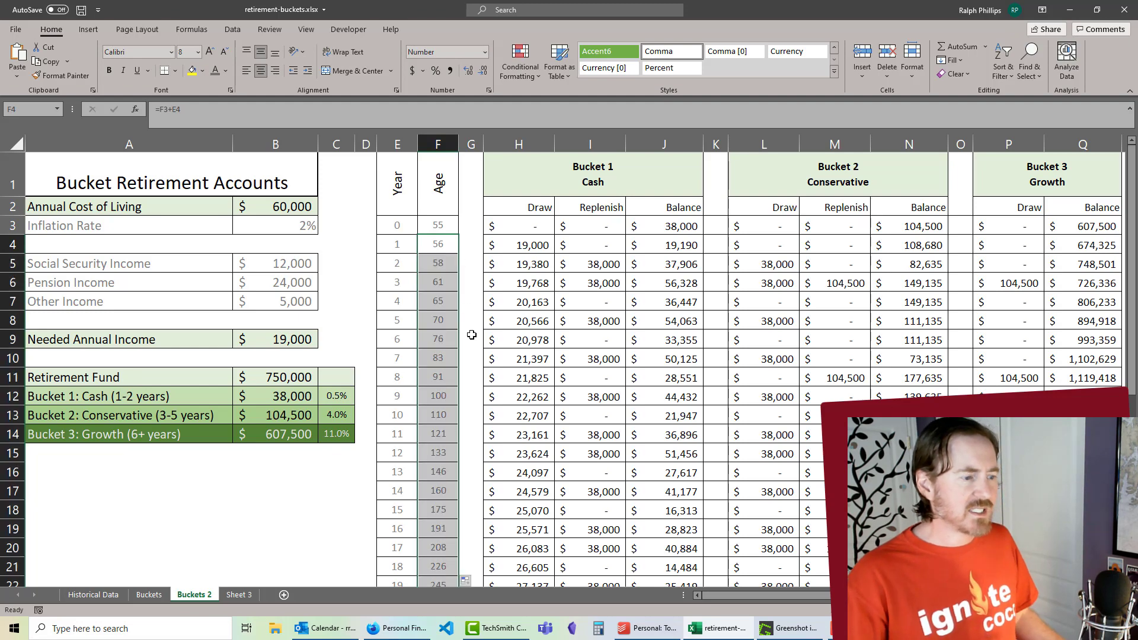
scroll(470, 330, "down", 3)
scroll(470, 330, "up", 3)
Lock the starting age as $F$3 in F4, refill the column, and confirm ages reach 90.
left_click(446, 246)
double_click(445, 247)
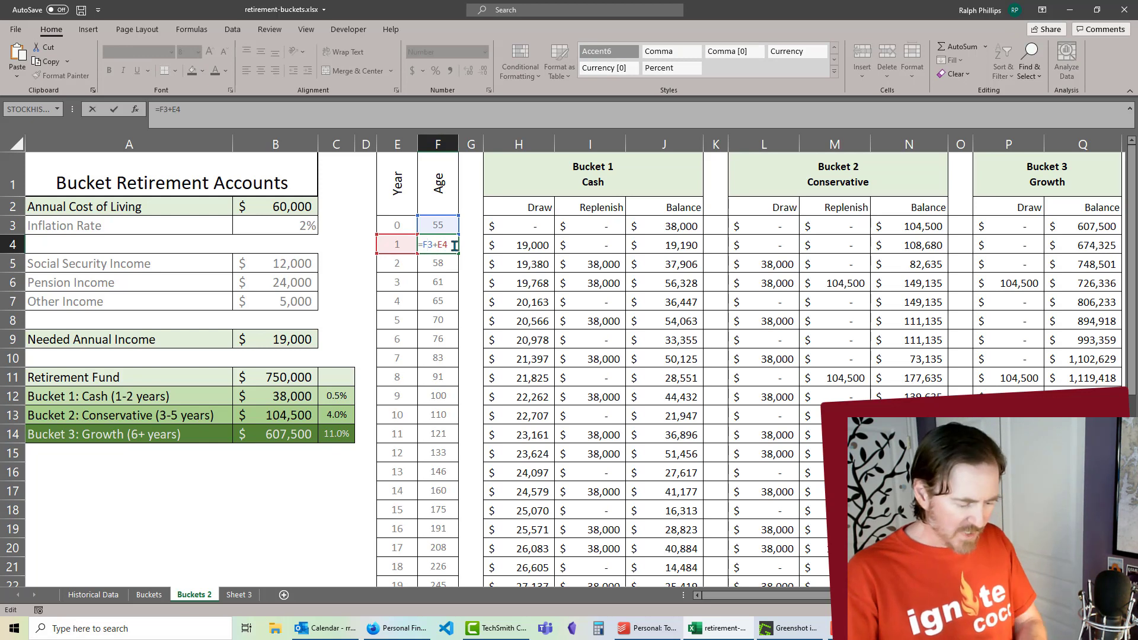
key("Return")
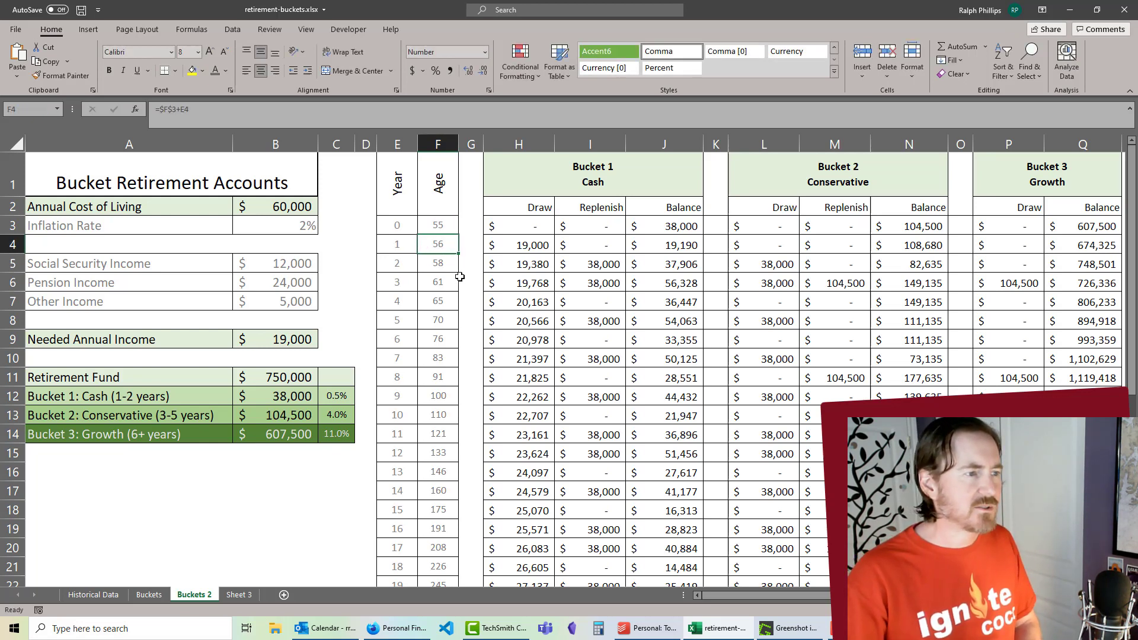
double_click(459, 253)
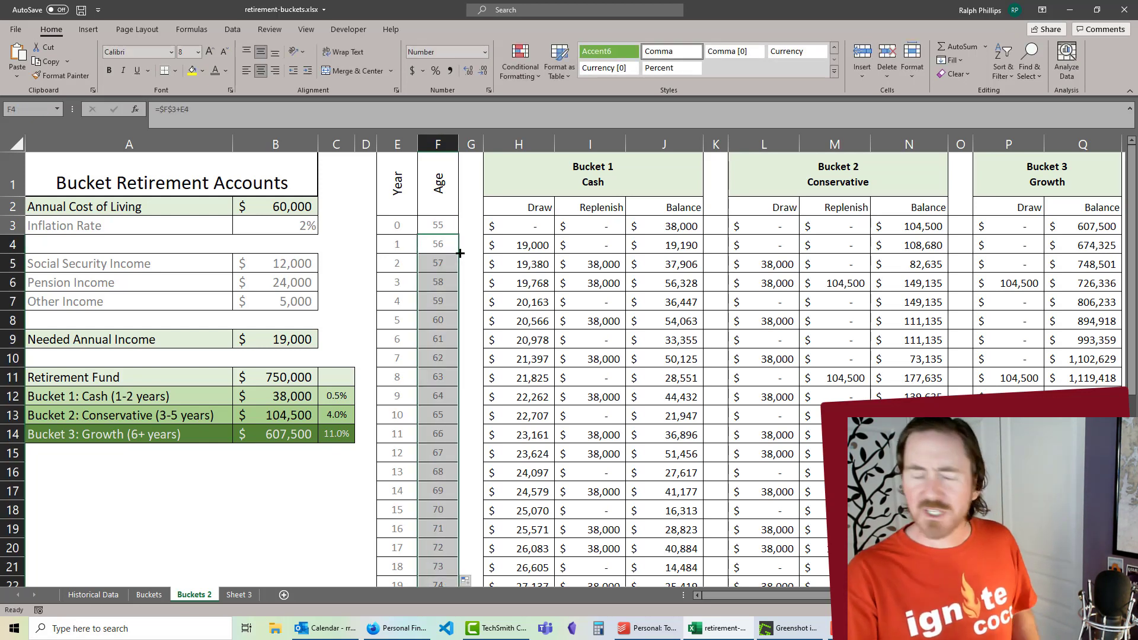
scroll(449, 300, "down", 7)
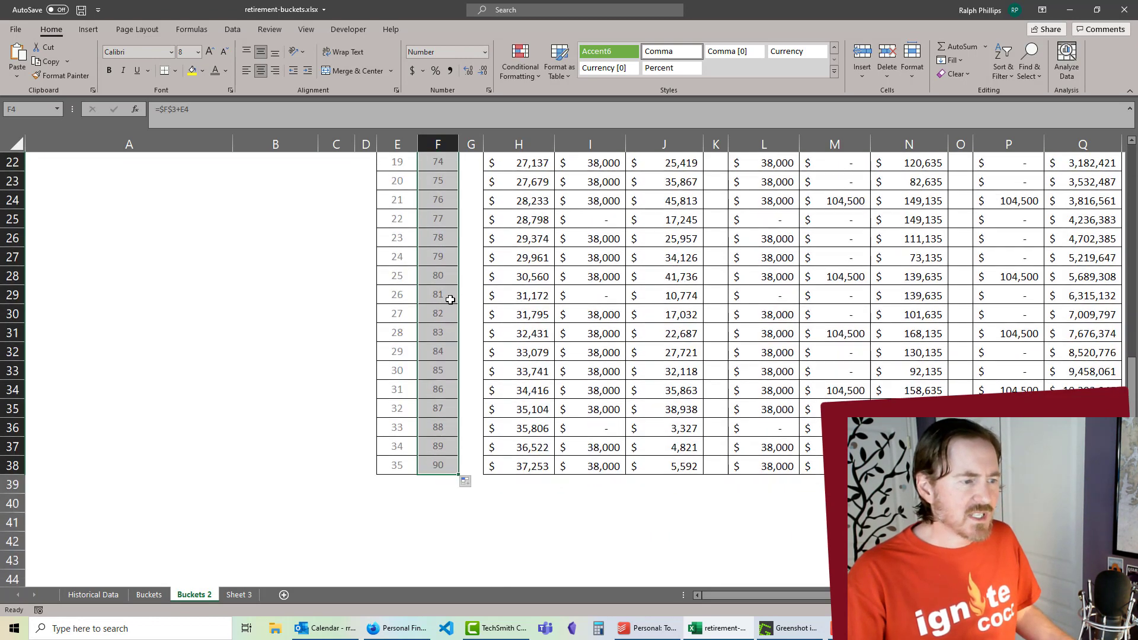
left_click(437, 411)
left_click(442, 471)
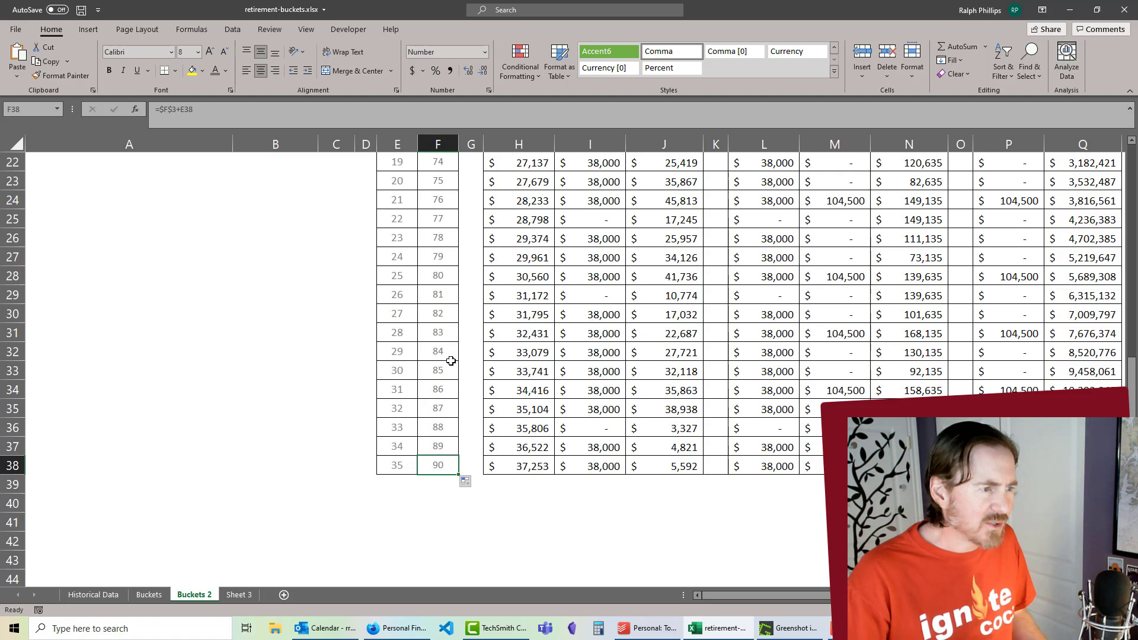
scroll(451, 361, "up", 7)
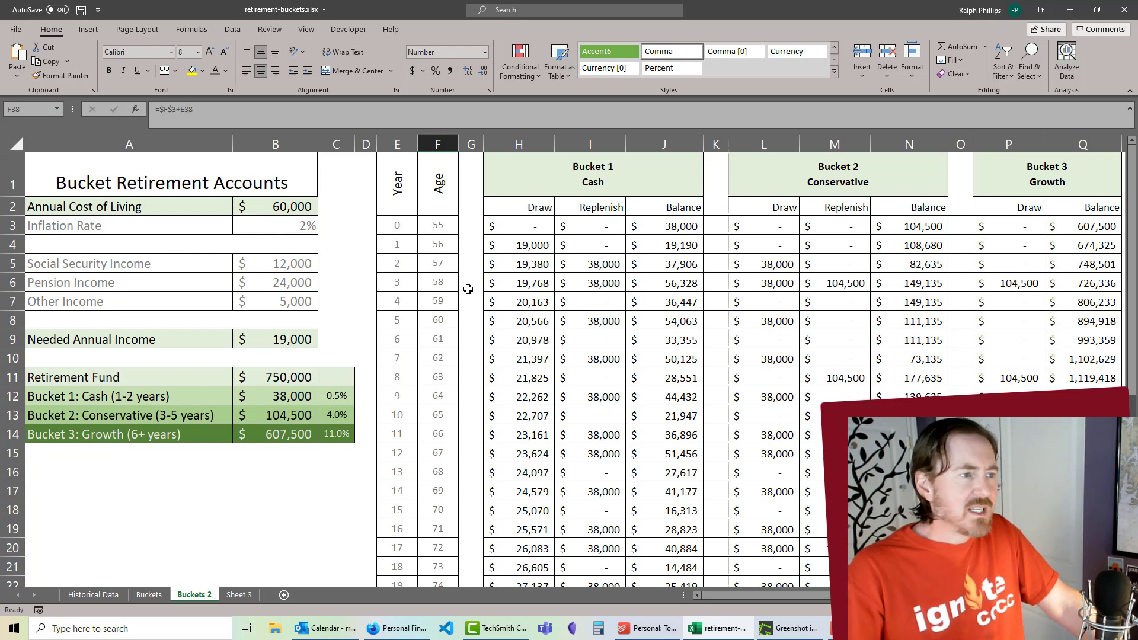
Set Social Security Income to 30,000 with a start age of 67.
left_click(343, 285)
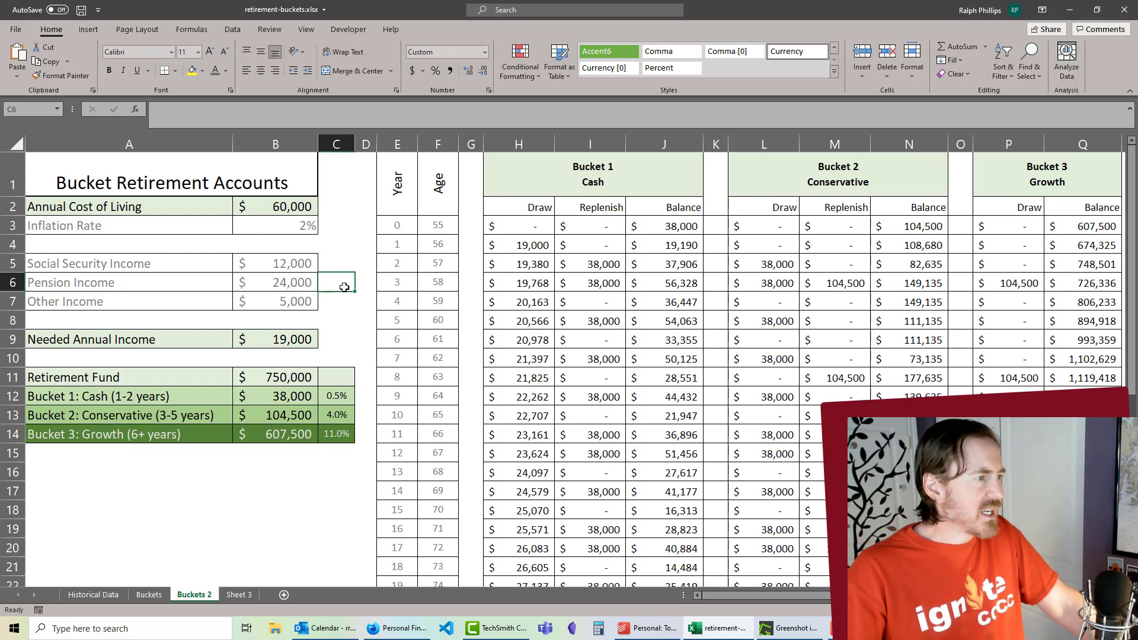
left_click(344, 265)
key("Left")
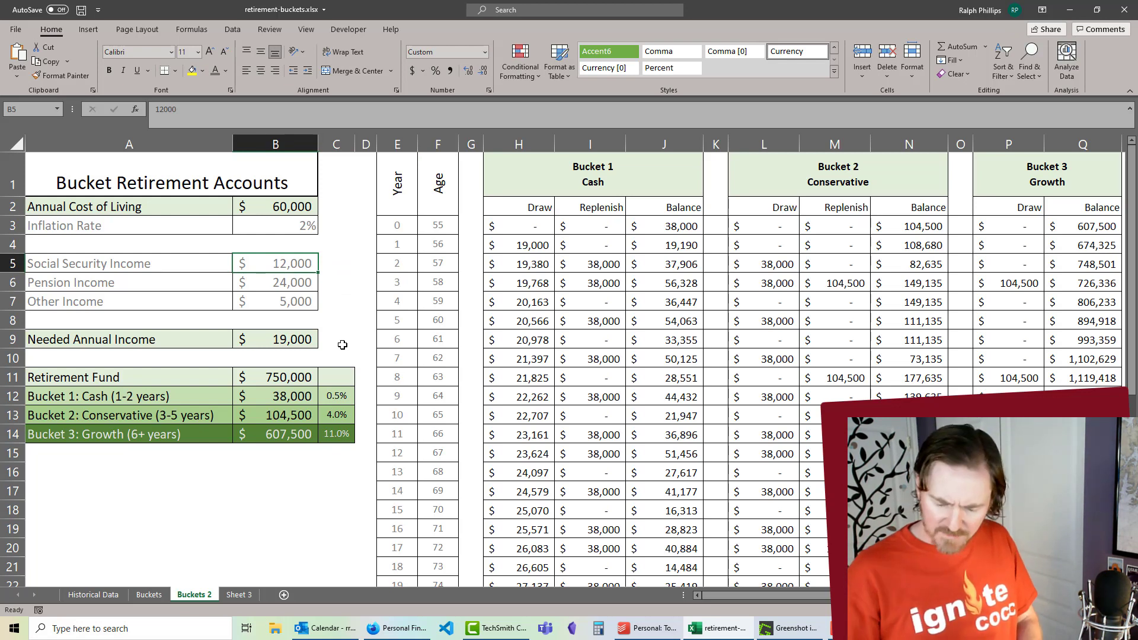
type("3000")
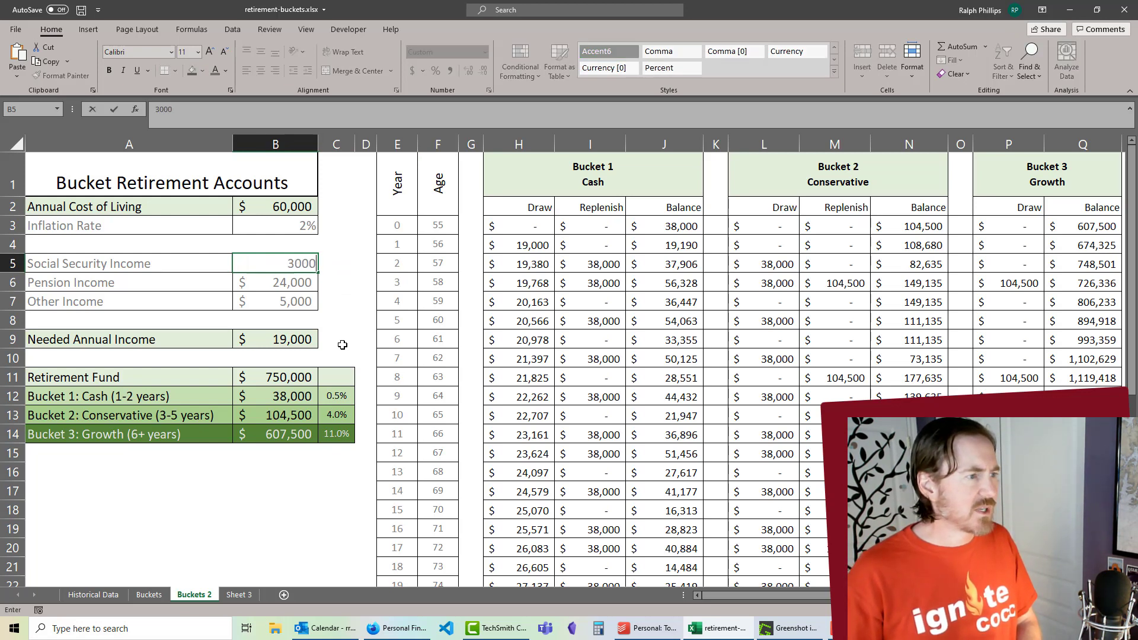
key("Tab")
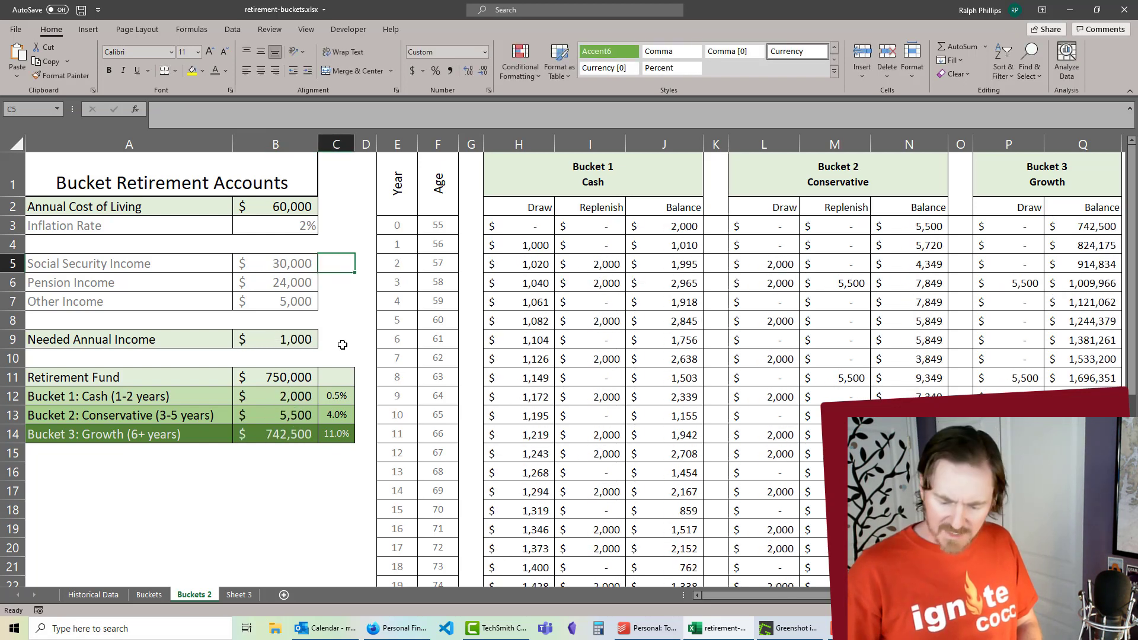
type("67")
key("Return")
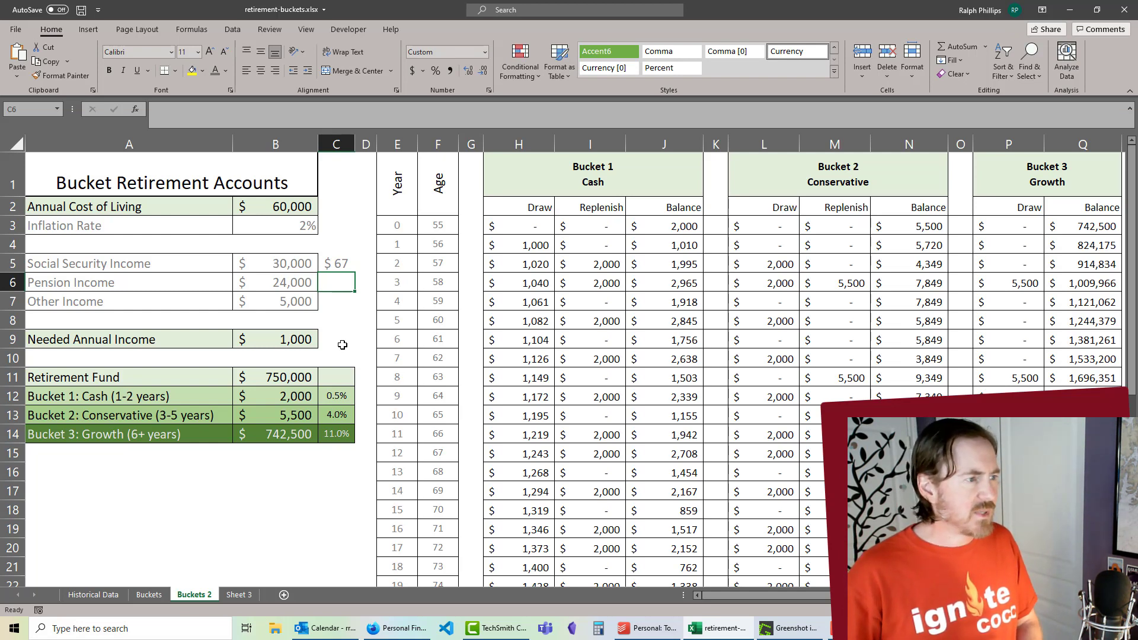
Set Pension Income to 33,000 starting at 65, and format start ages C5:C6 as General.
key("Left")
type("33,000")
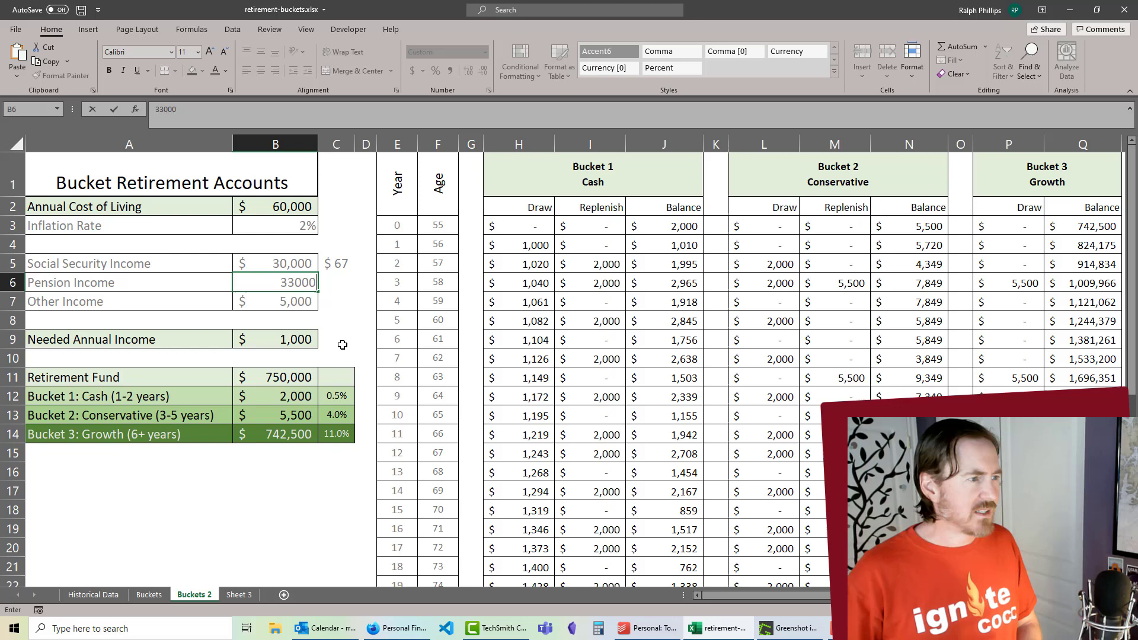
key("Right")
type("65")
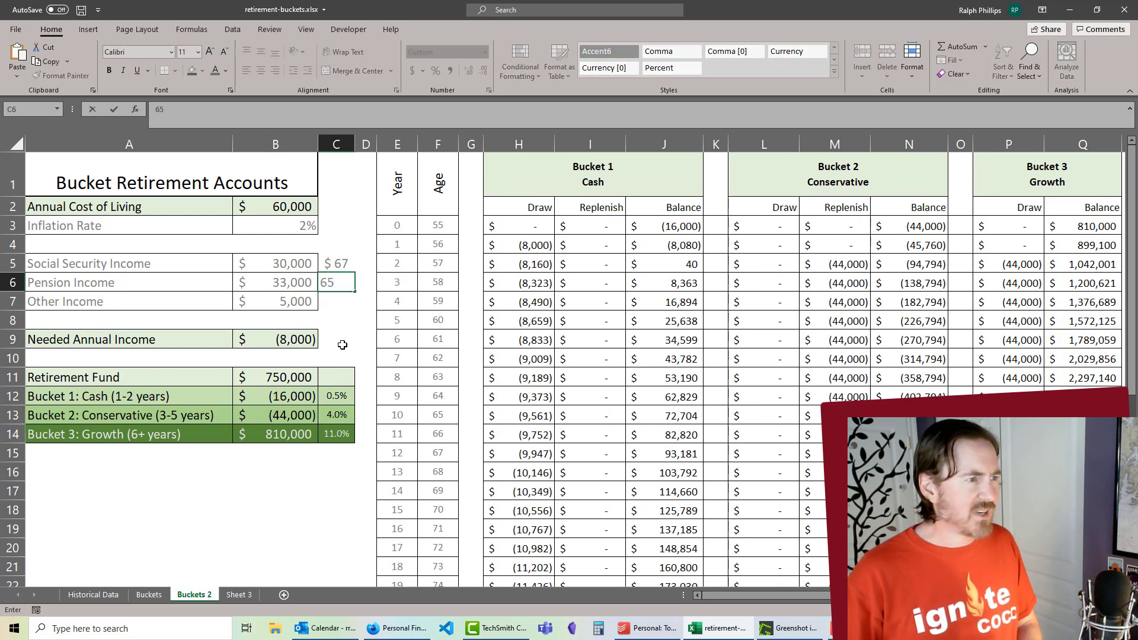
key("Return")
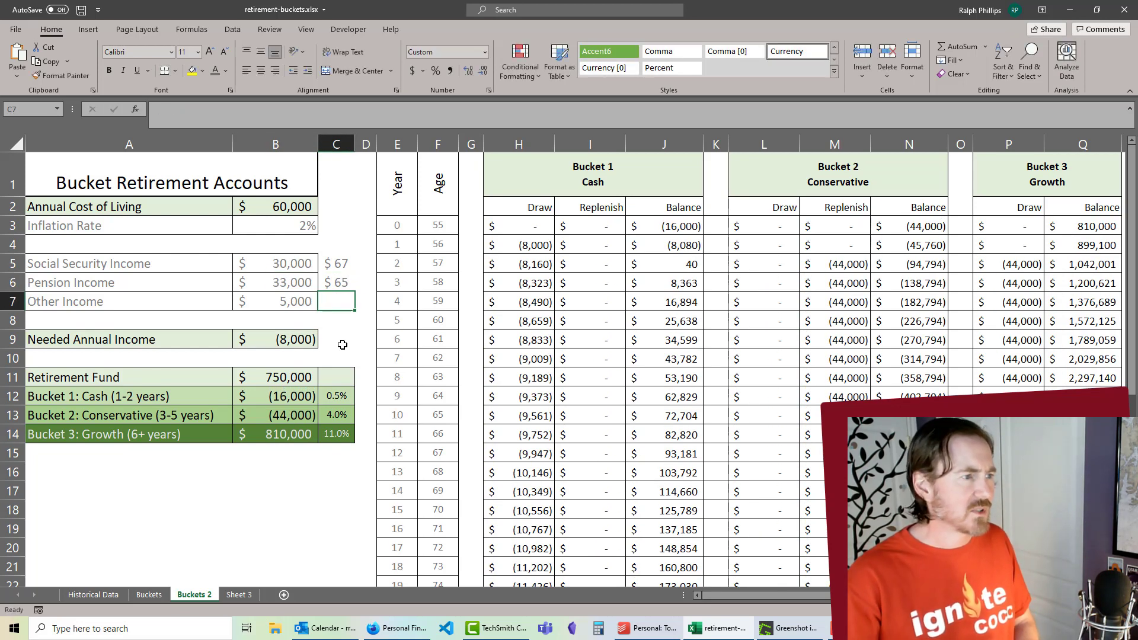
left_click_drag(338, 261, 339, 282)
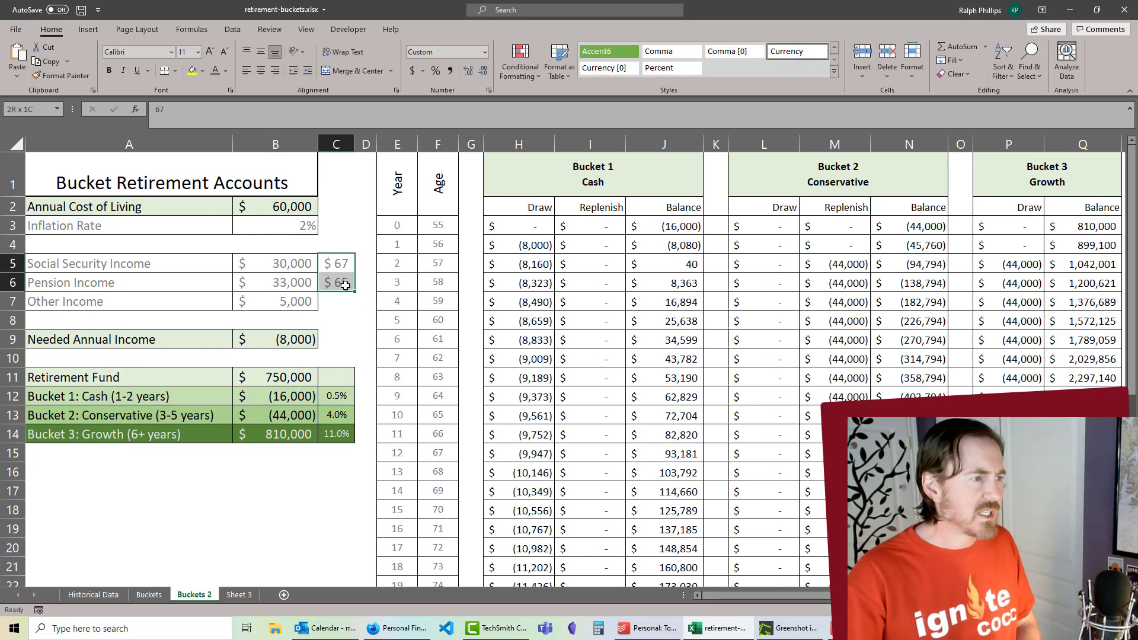
left_click(485, 51)
left_click(451, 67)
left_click(338, 335)
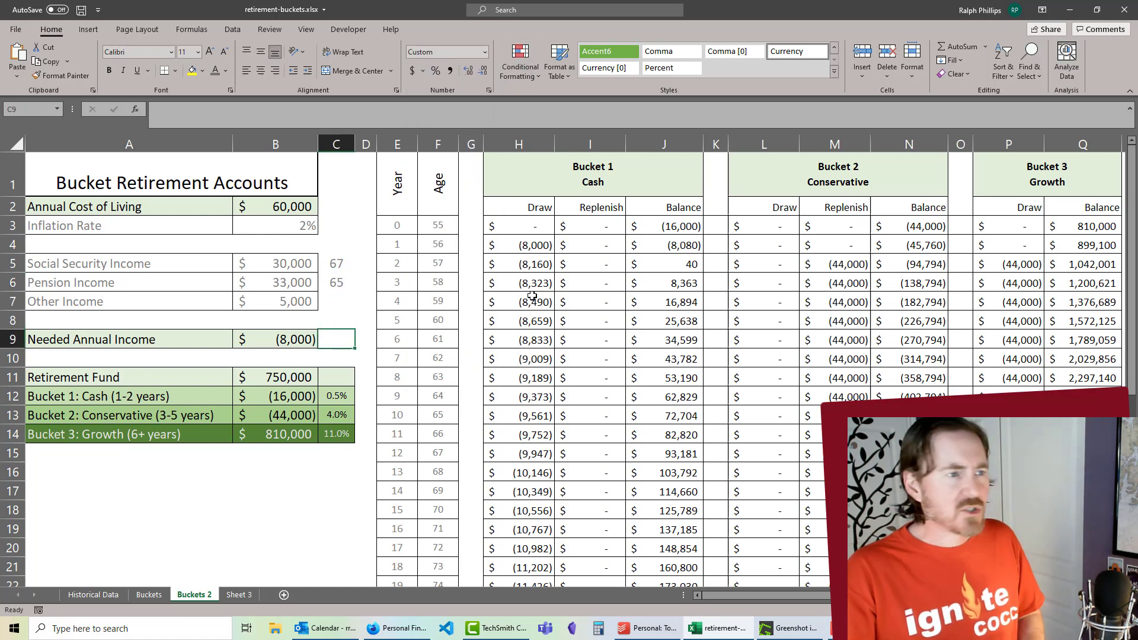
left_click(537, 245)
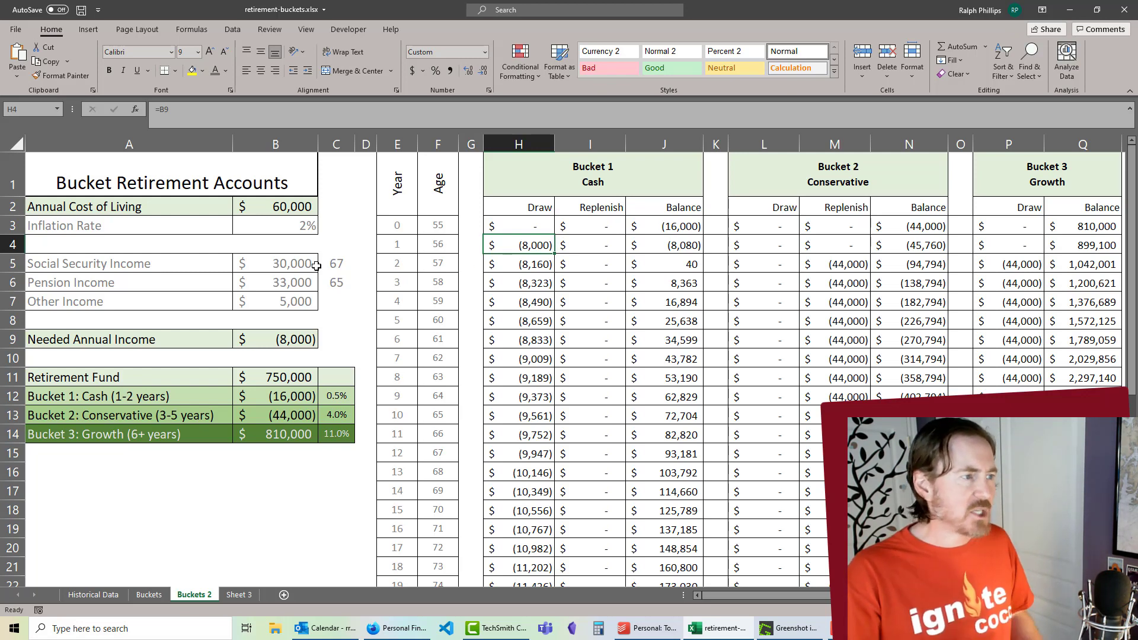
left_click_drag(310, 264, 309, 288)
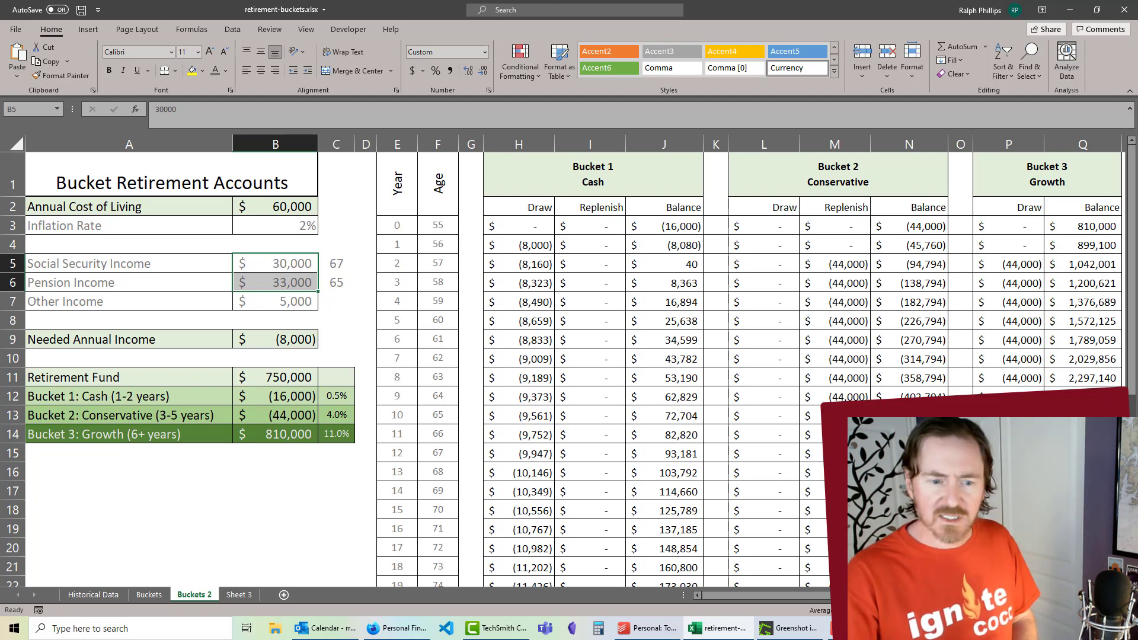
scroll(788, 344, "up", 2)
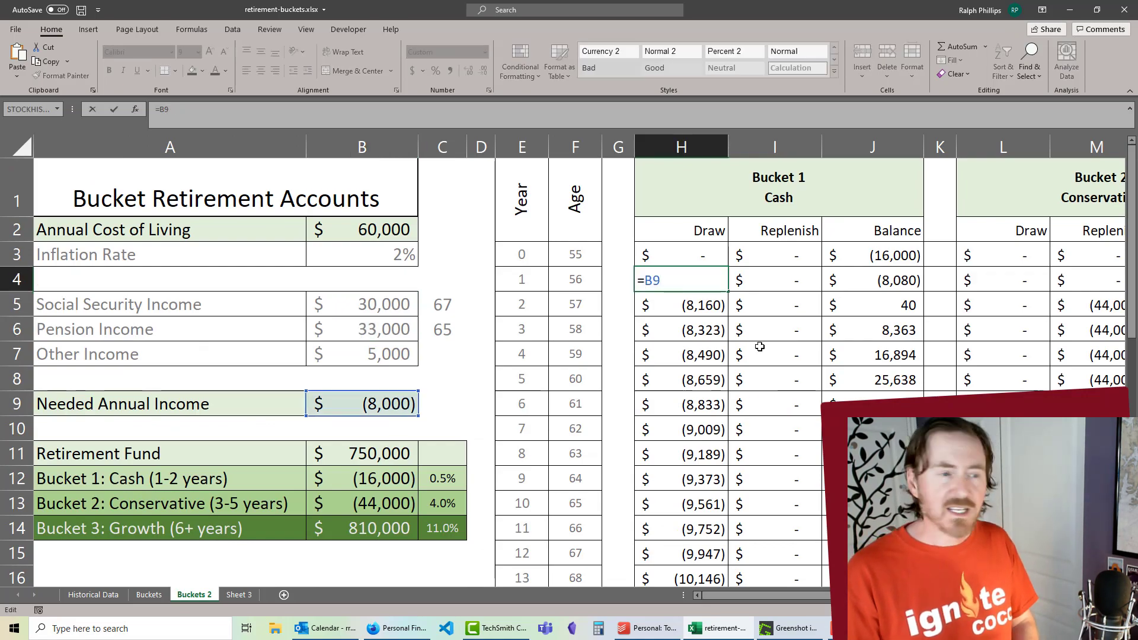
Start H4's formula as =IFS(AND(F4>=C5,F4>=C6), testing the age against both income start ages.
key("BackSpace")
key("BackSpace")
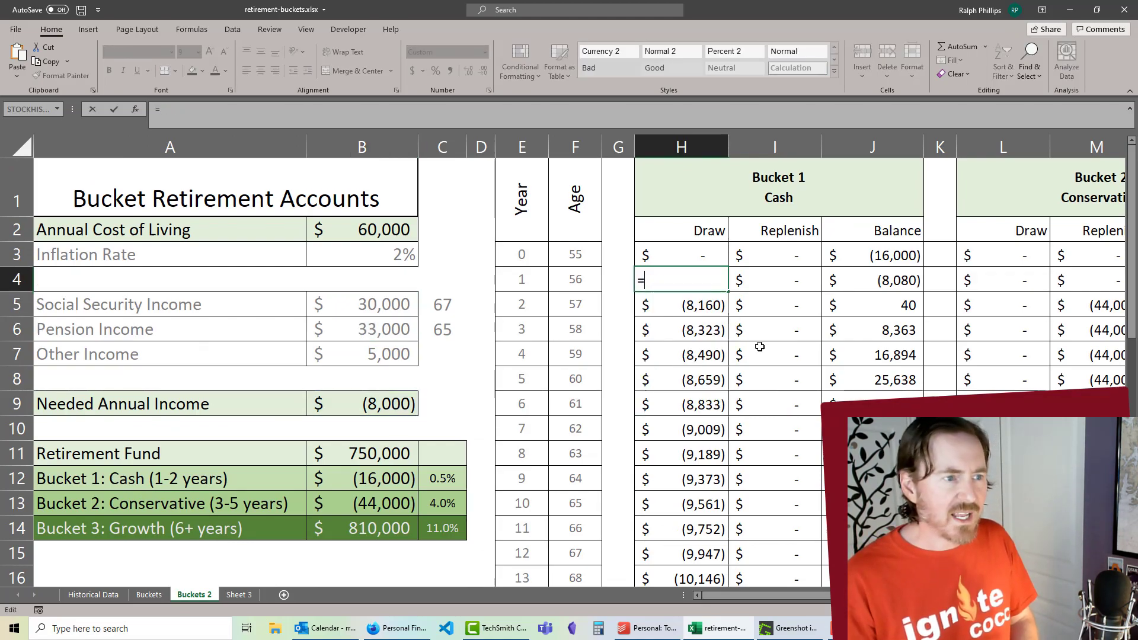
type("ifs(")
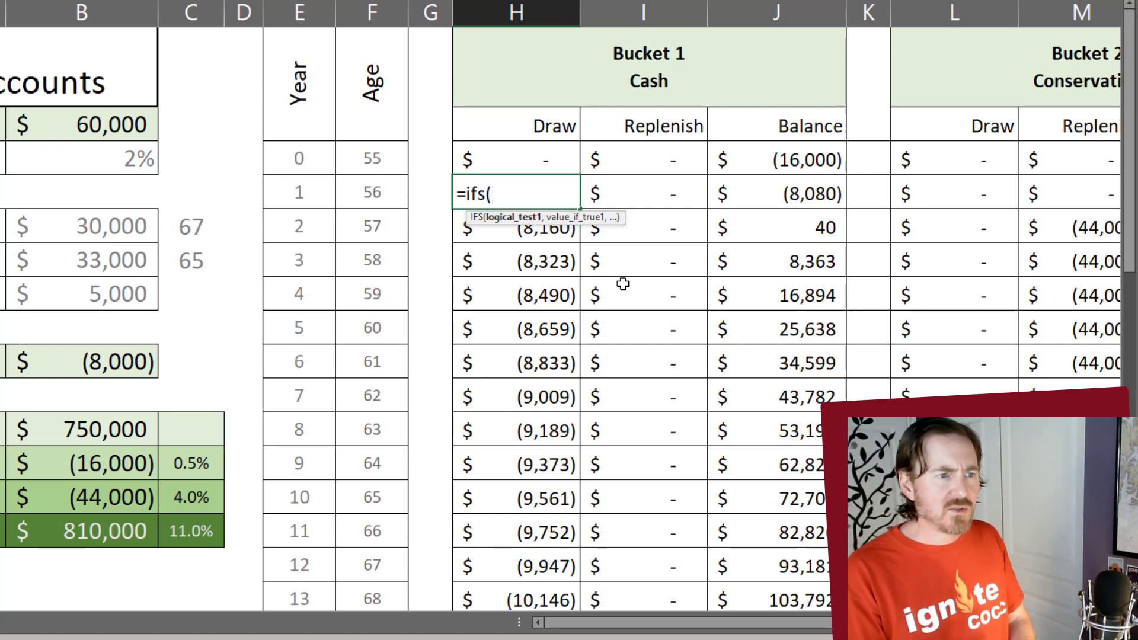
type("and(")
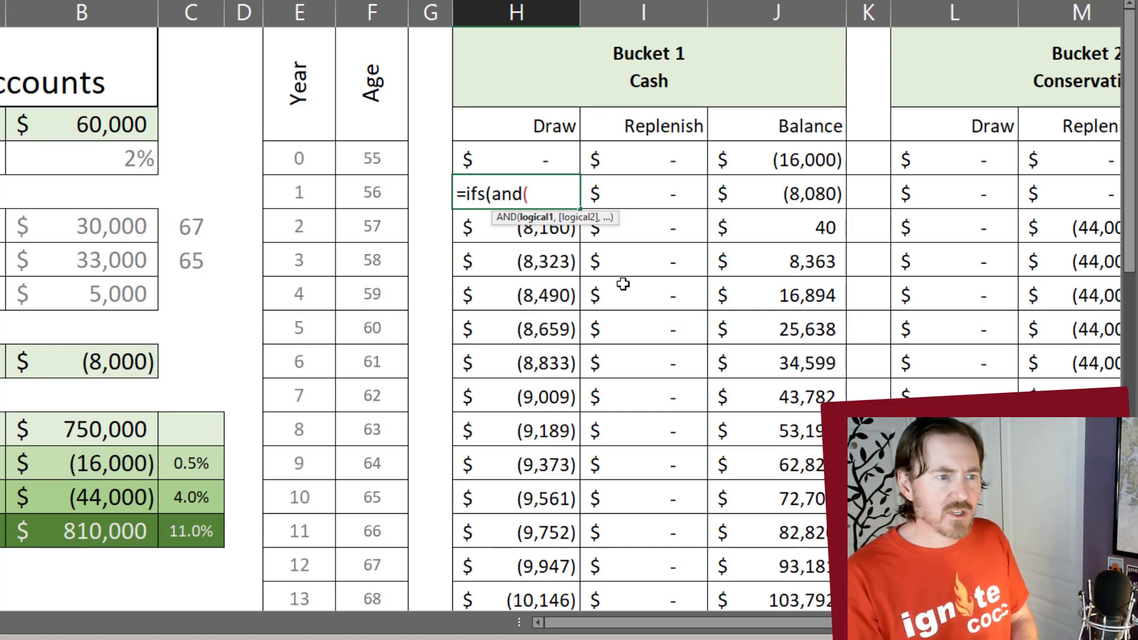
left_click(380, 193)
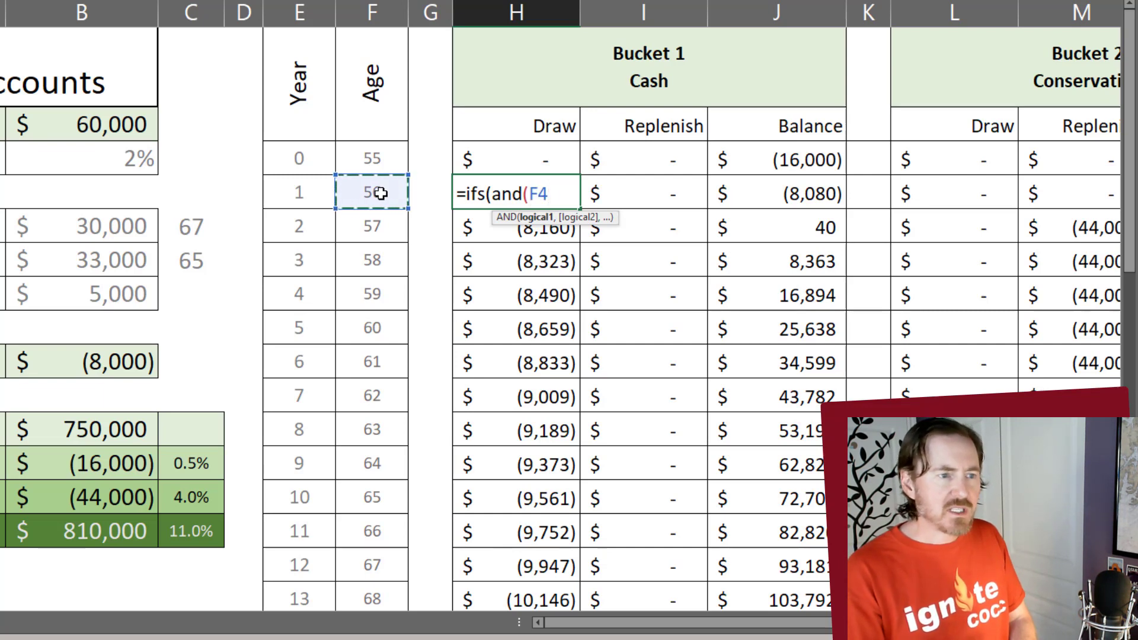
type(">=")
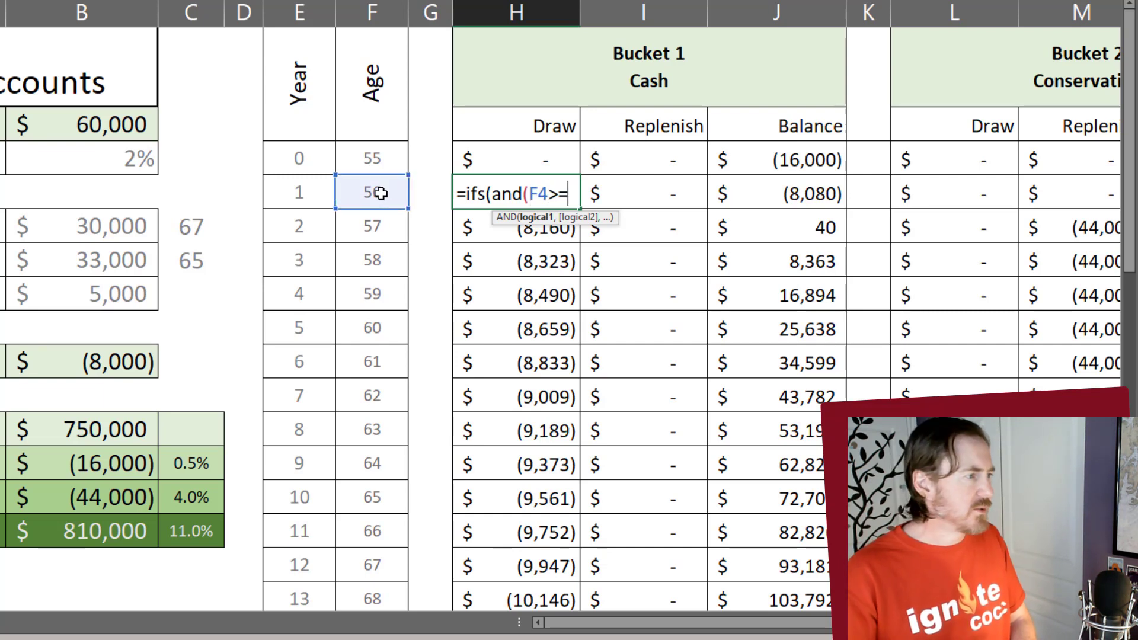
left_click(192, 227)
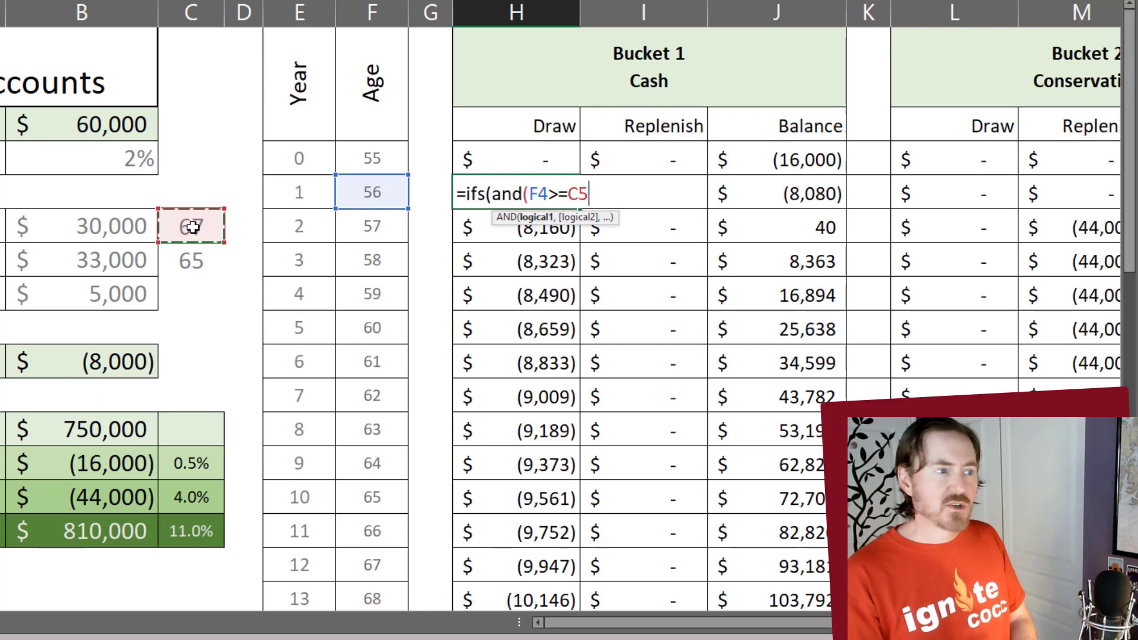
type(",")
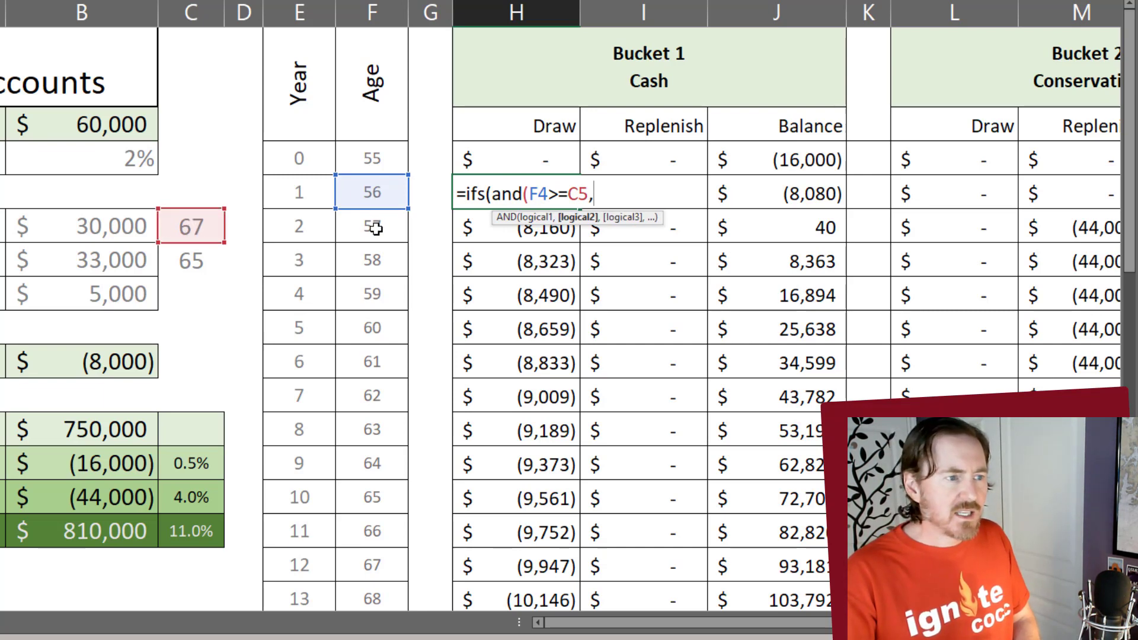
left_click(369, 195)
type(">")
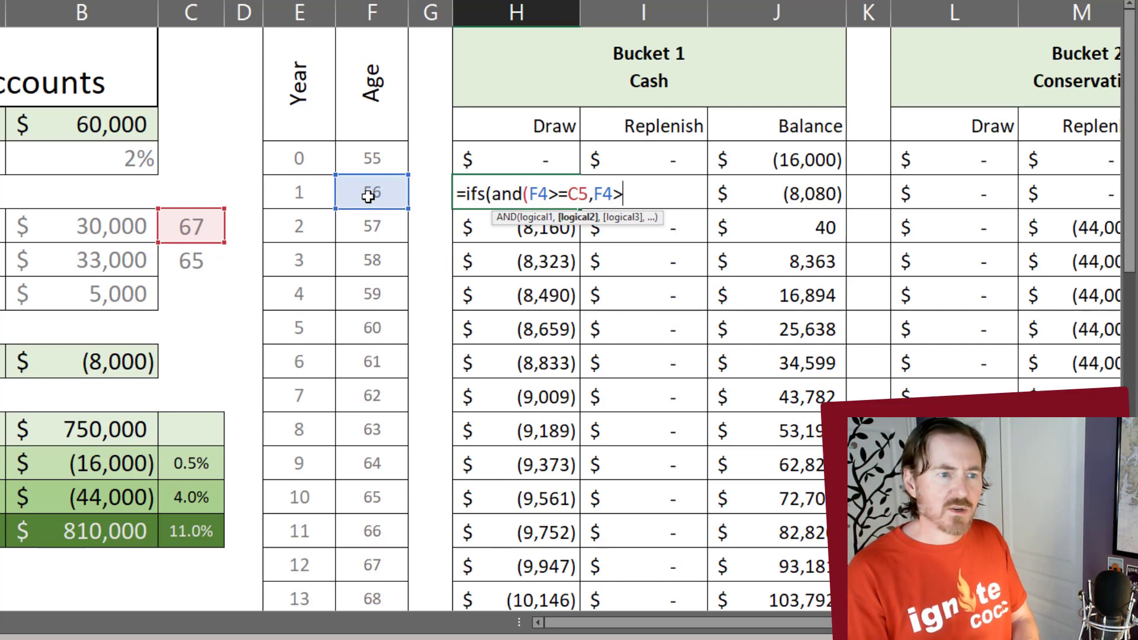
type("=")
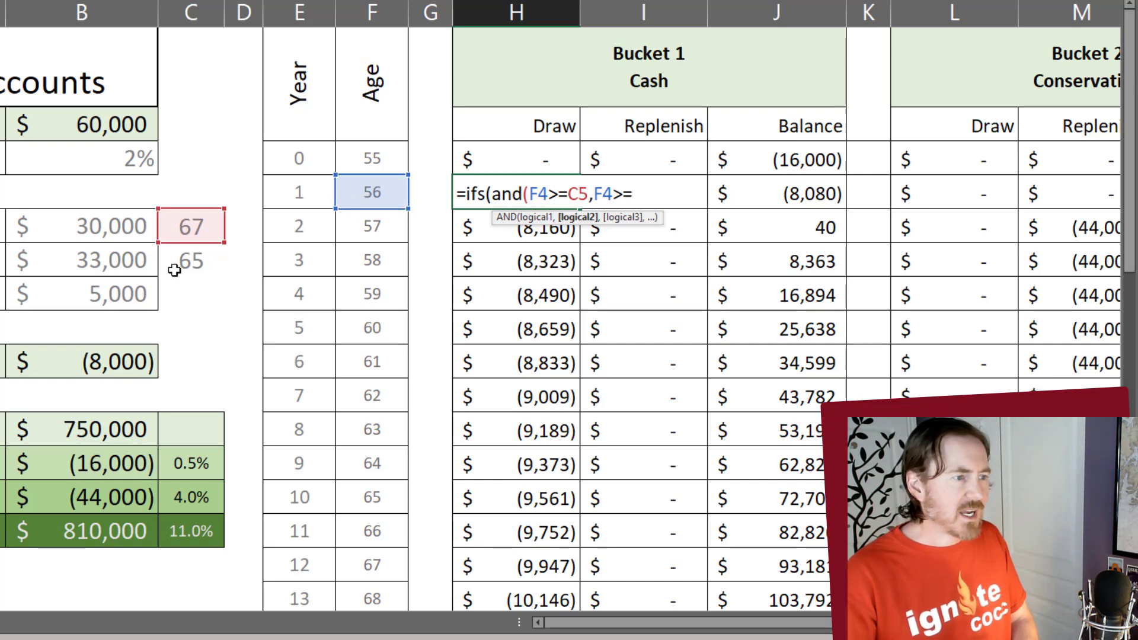
left_click(188, 256)
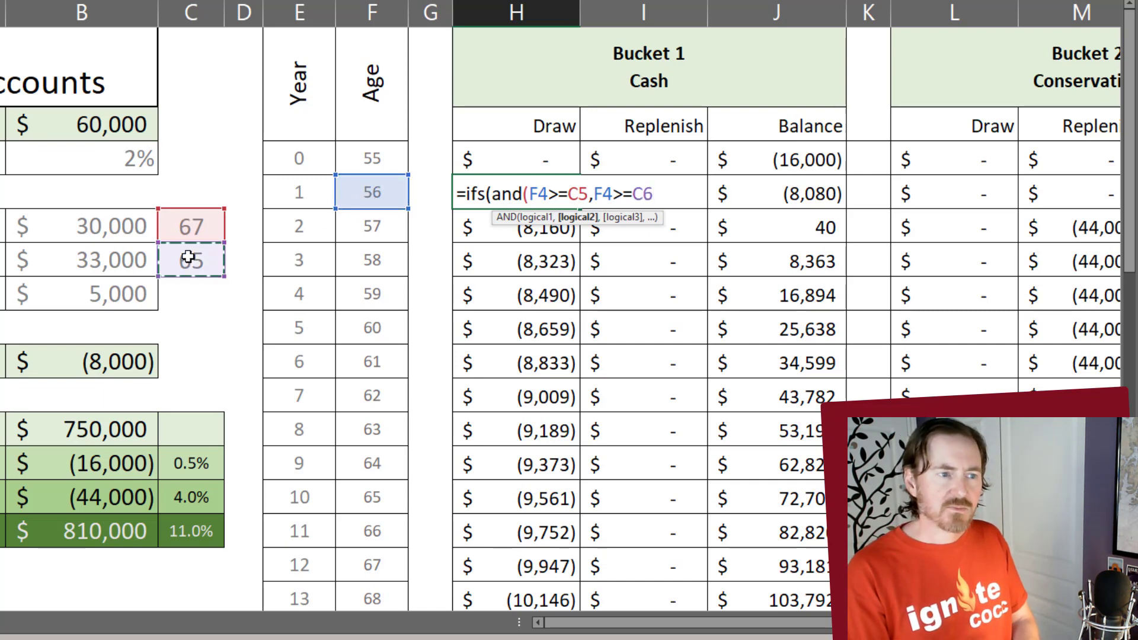
type("),")
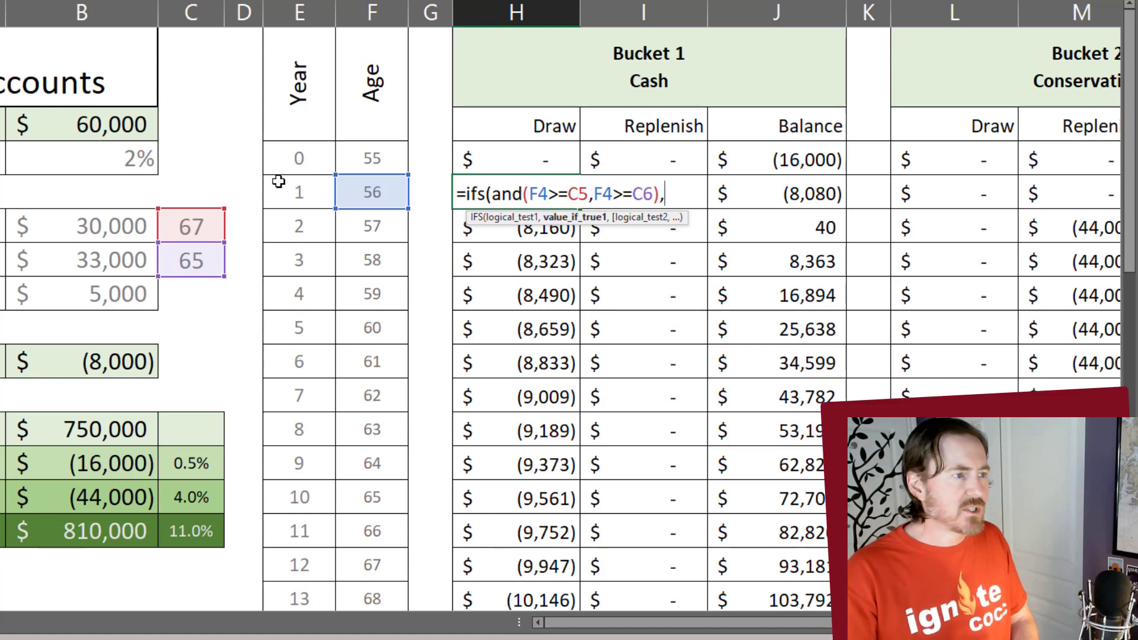
Make the first IFS case return B2-B5-B6-B7 when both incomes have started.
left_click(115, 124)
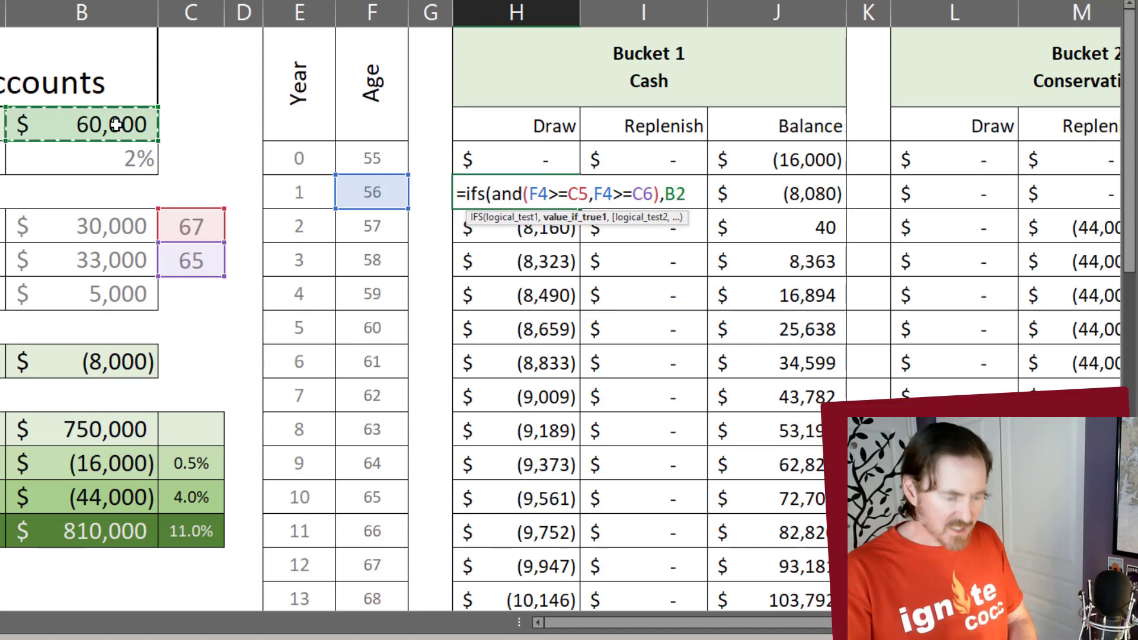
type("-")
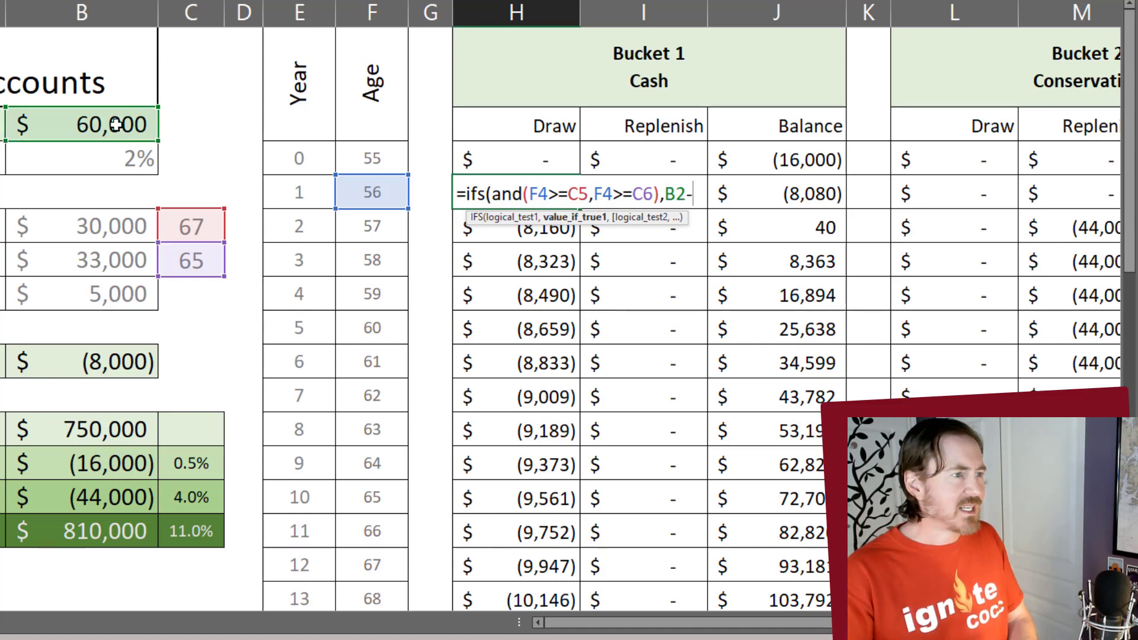
left_click(111, 232)
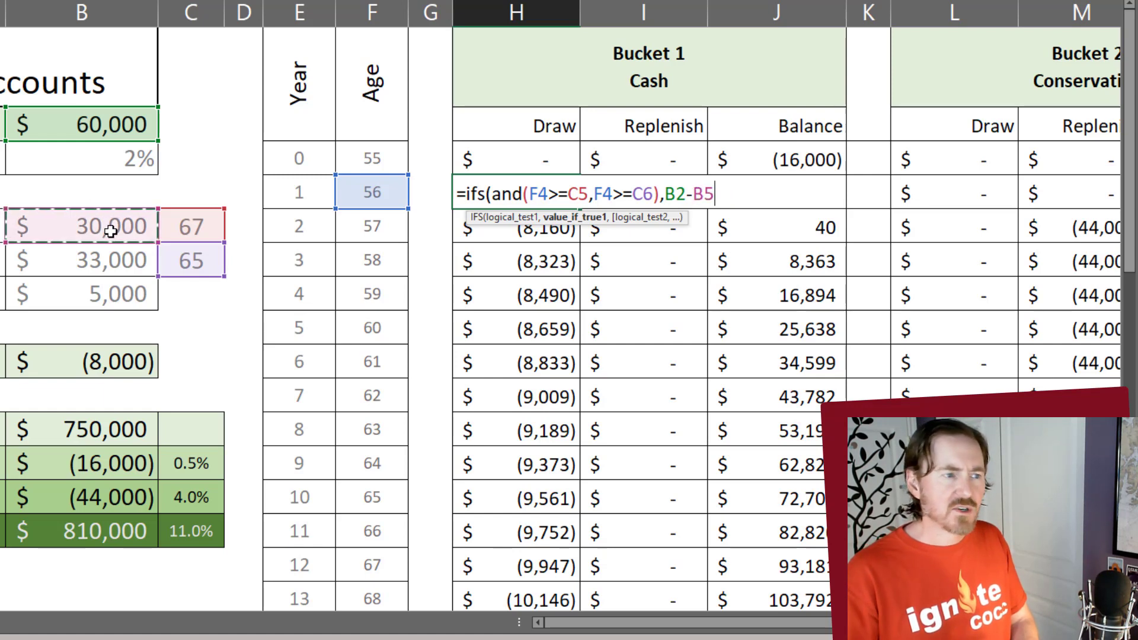
type("-")
left_click(106, 268)
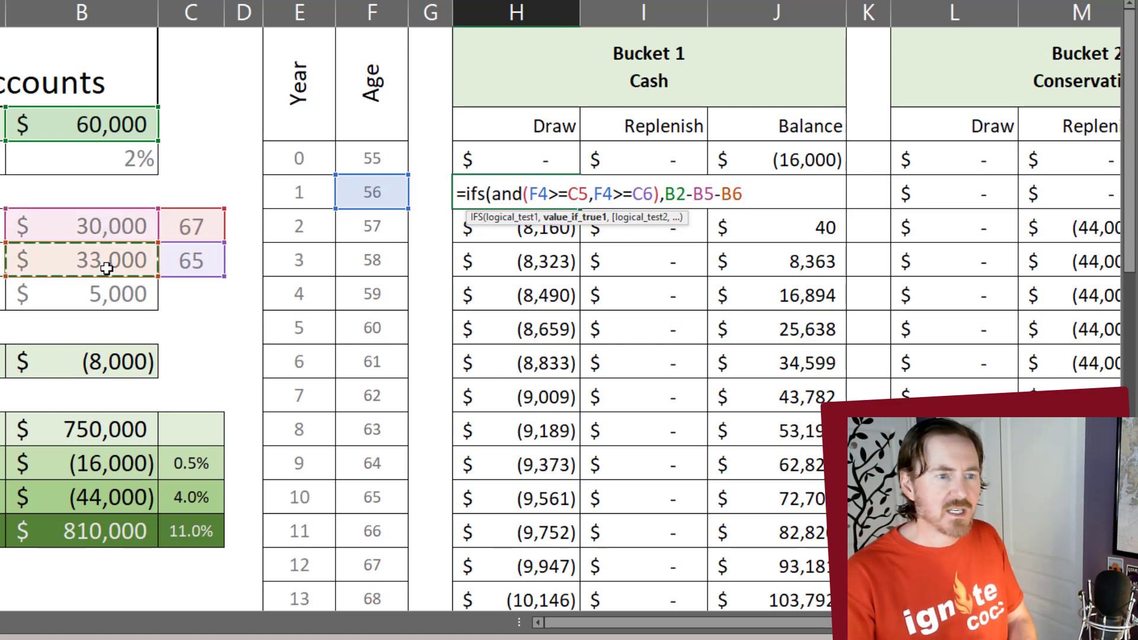
type("-")
left_click(108, 301)
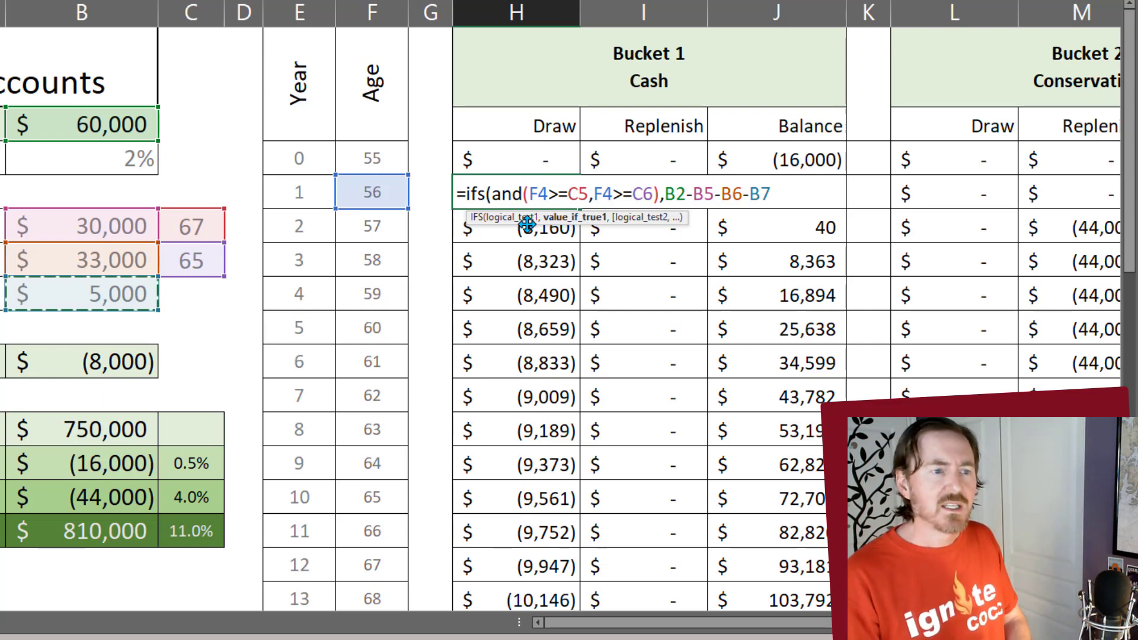
type(",")
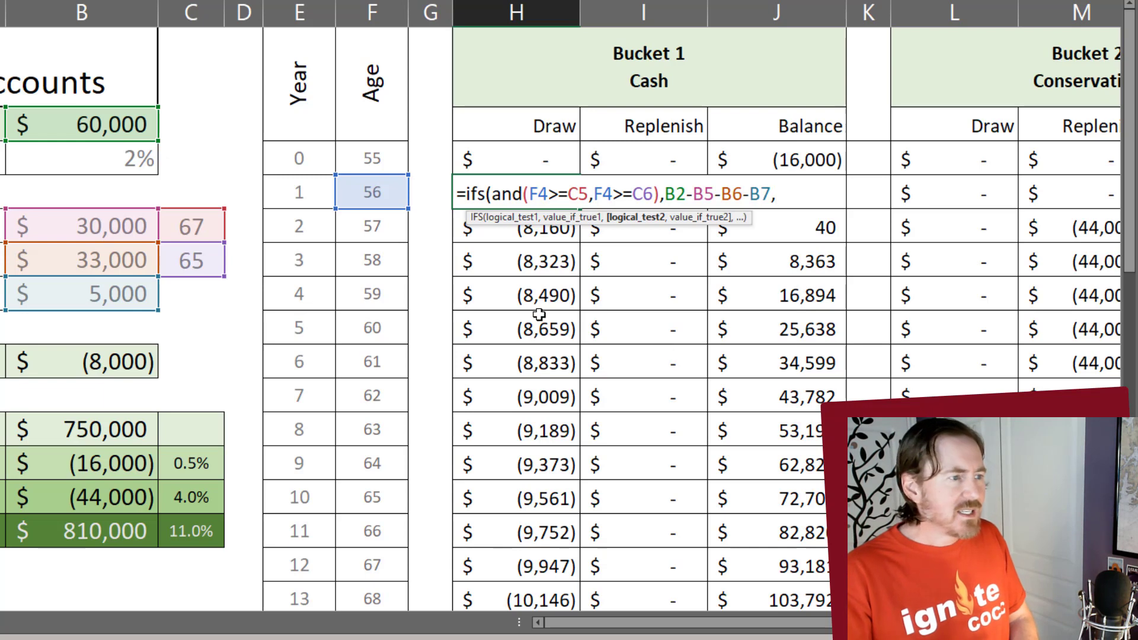
Add a second IFS case: F4>=C5 returns B2-B5-B7.
left_click(374, 193)
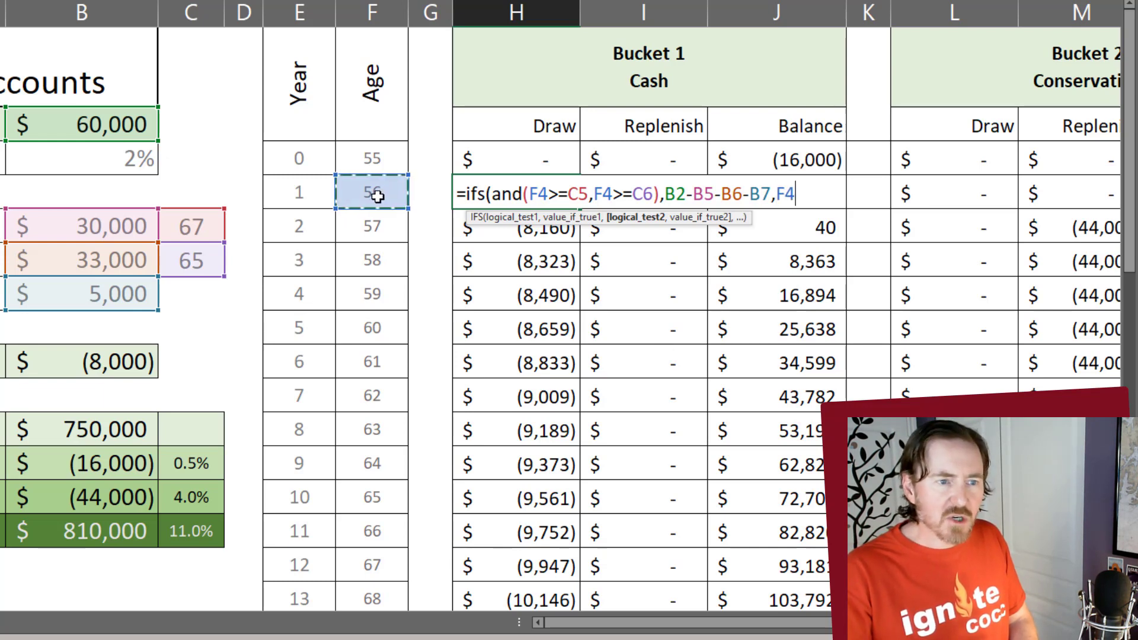
type(">")
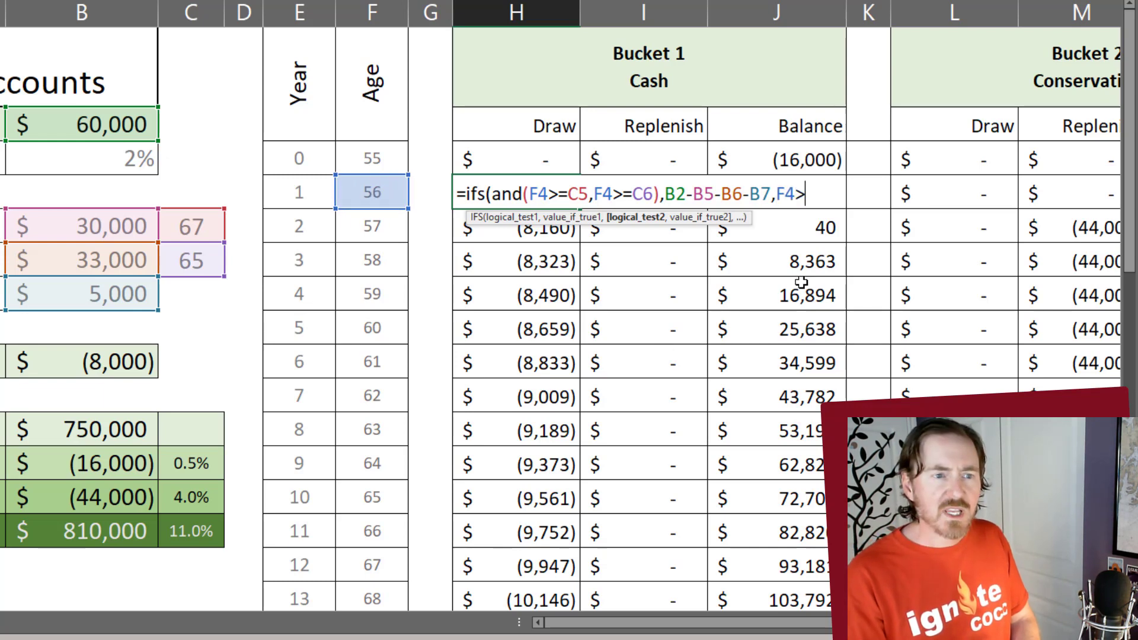
type("=")
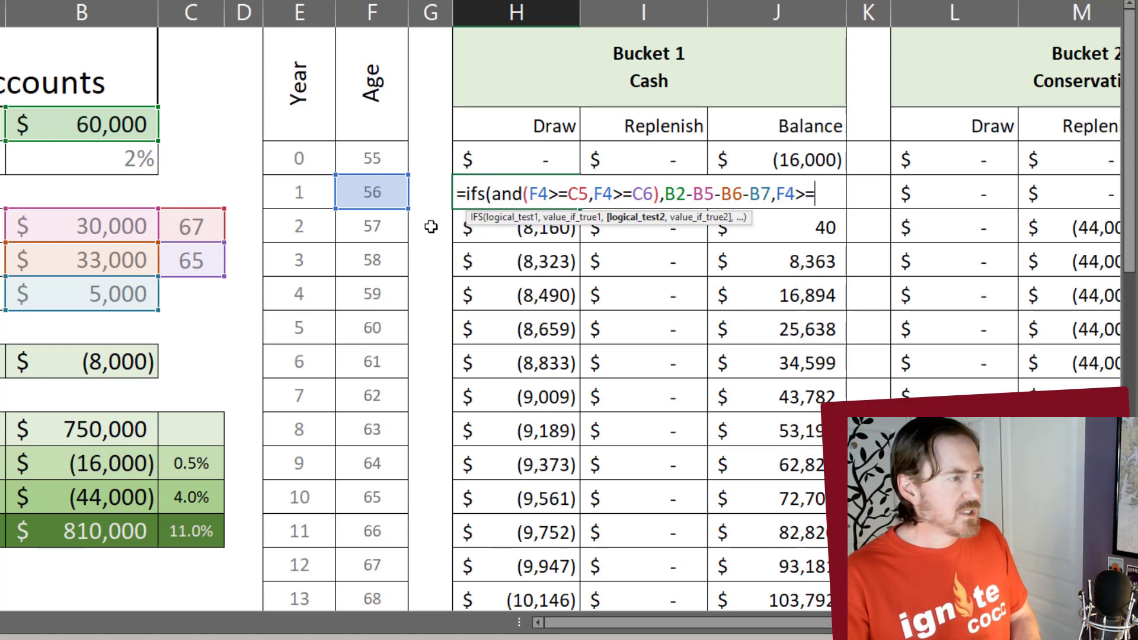
left_click(197, 227)
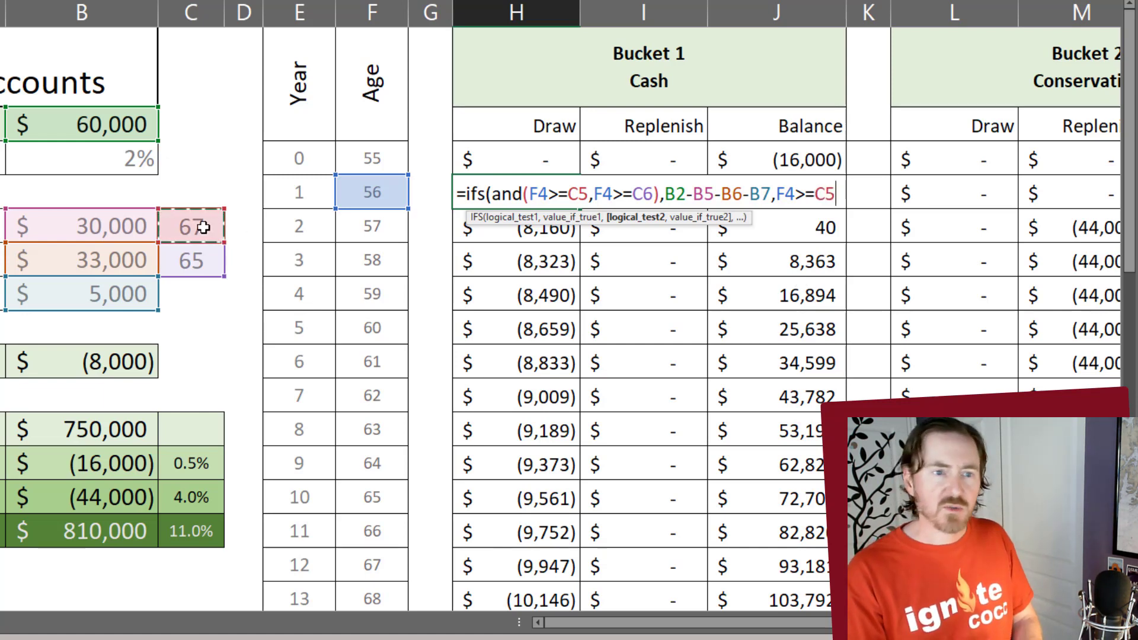
type(",")
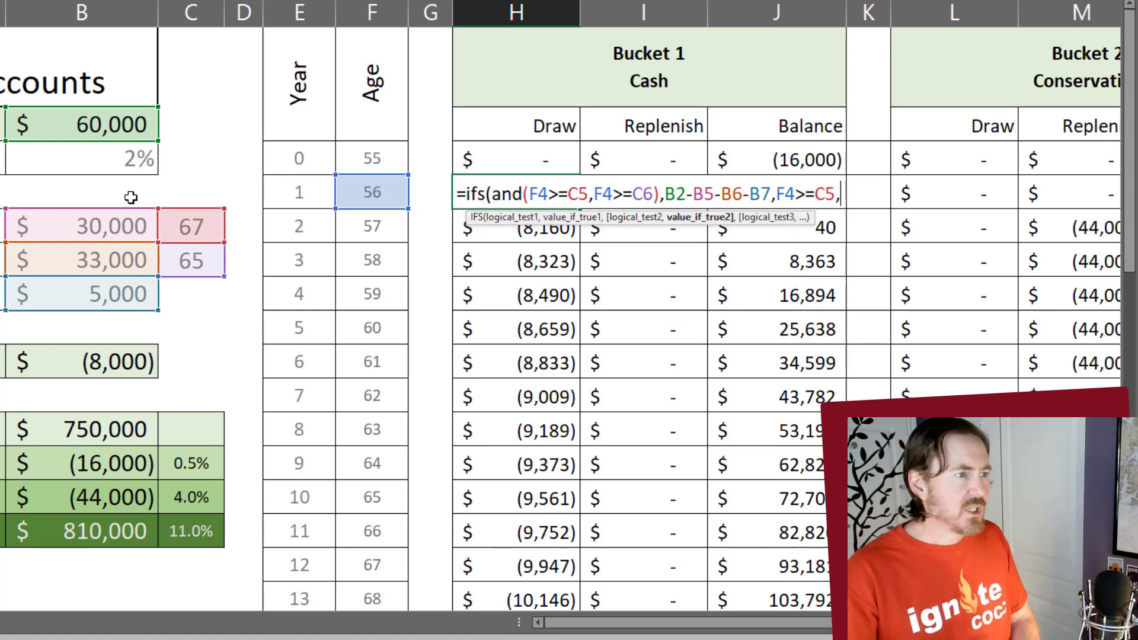
left_click(105, 123)
type("-")
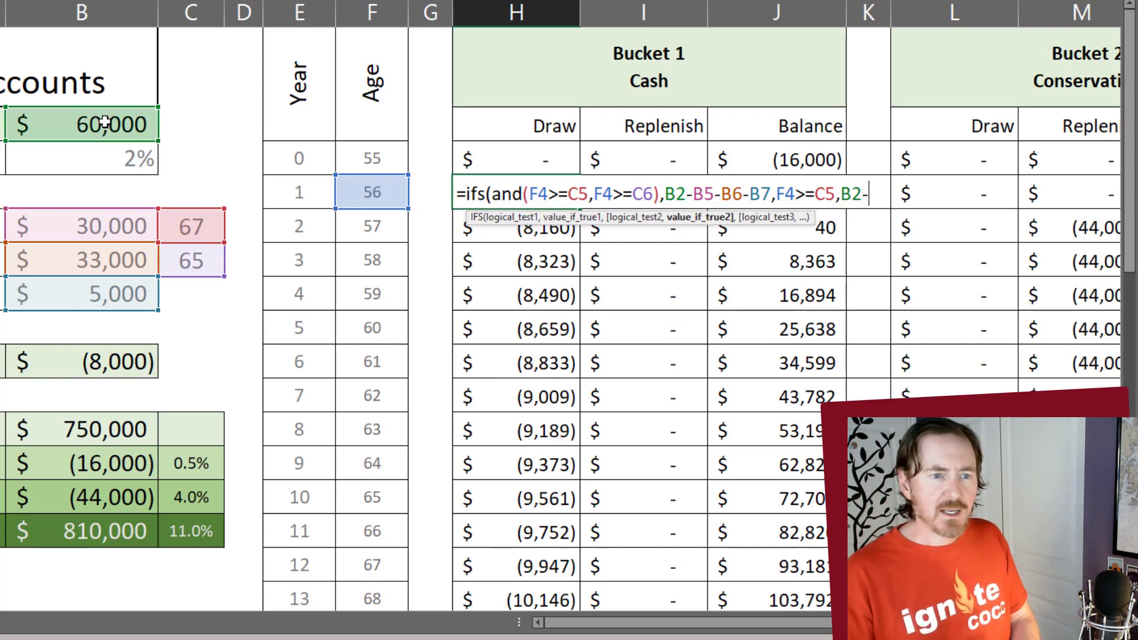
left_click(121, 227)
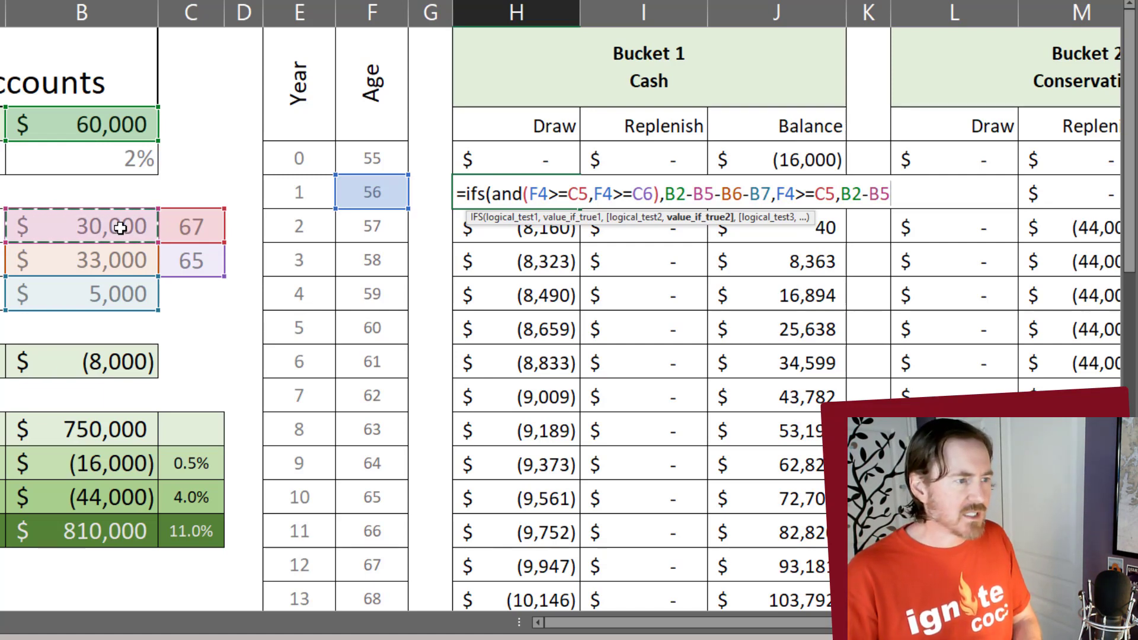
type("-")
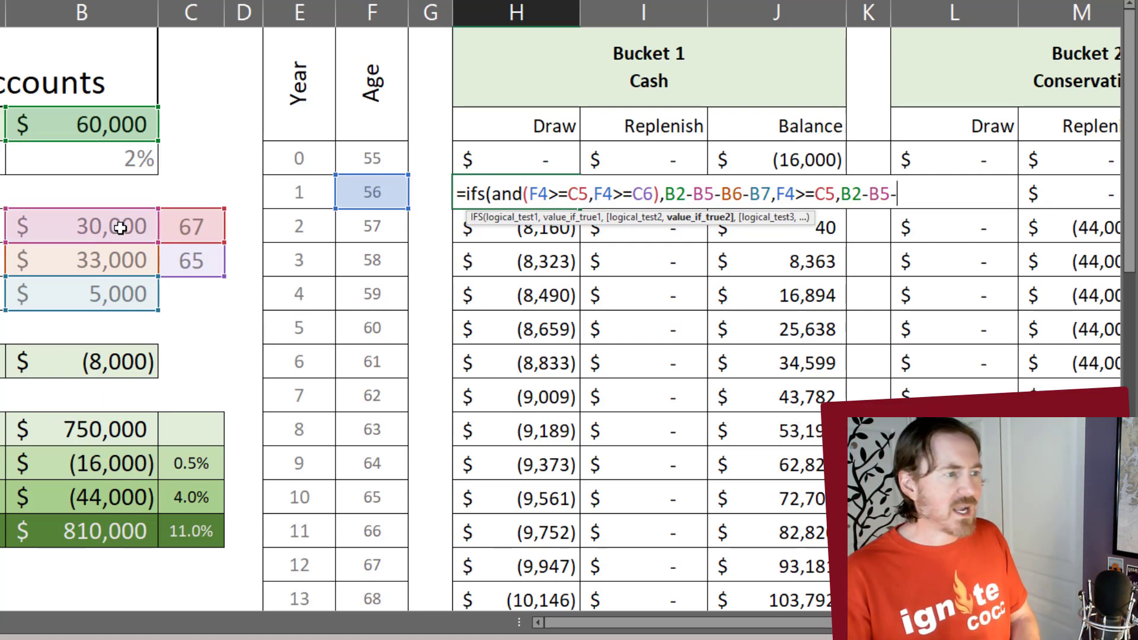
left_click(120, 298)
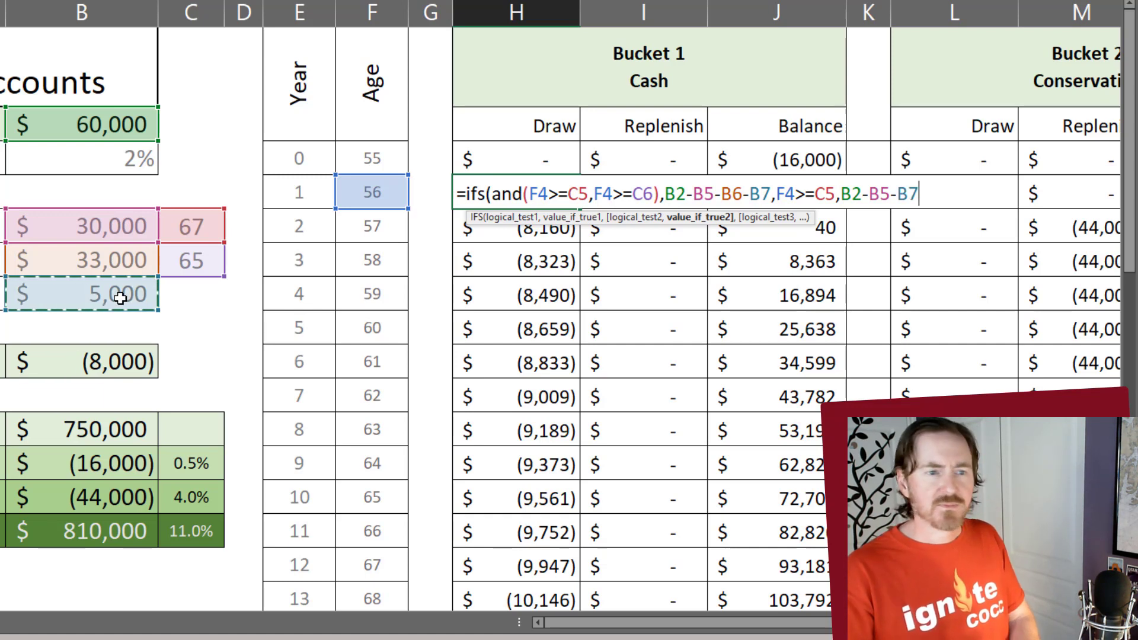
type(",")
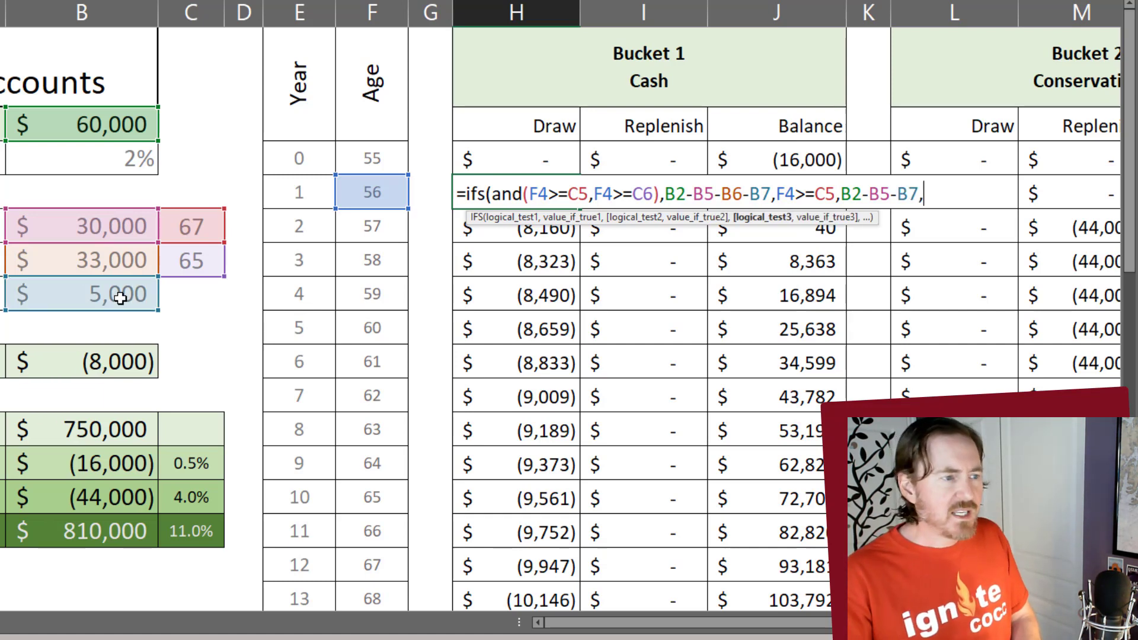
Add a third IFS case: F4>=C6 returns B2-B6-B7, then begin another AND test.
left_click(378, 189)
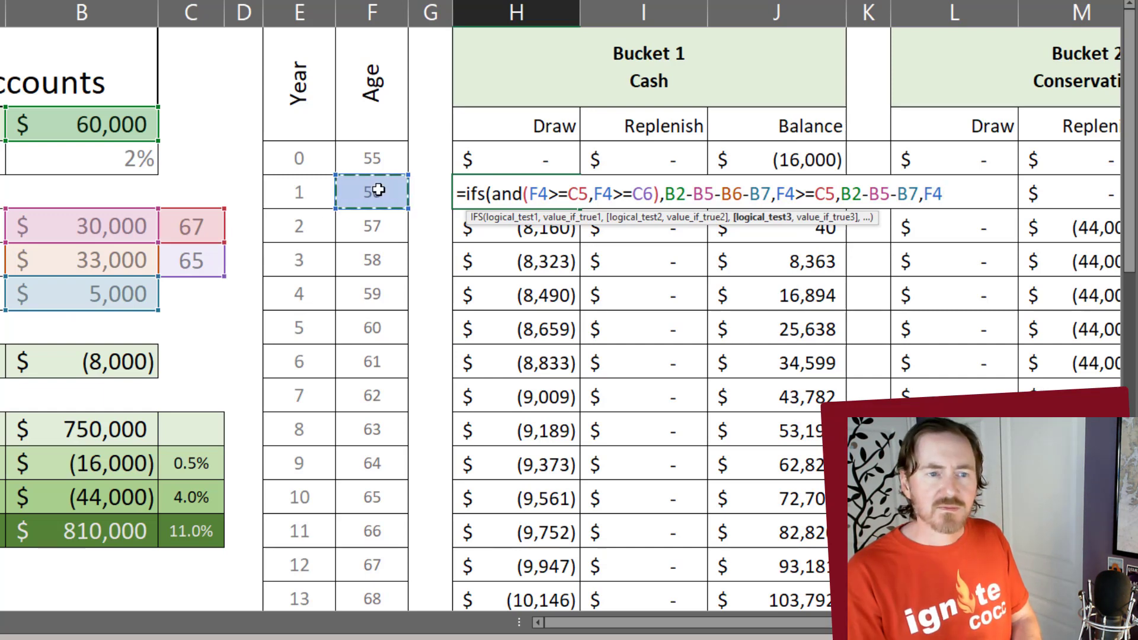
type(">=")
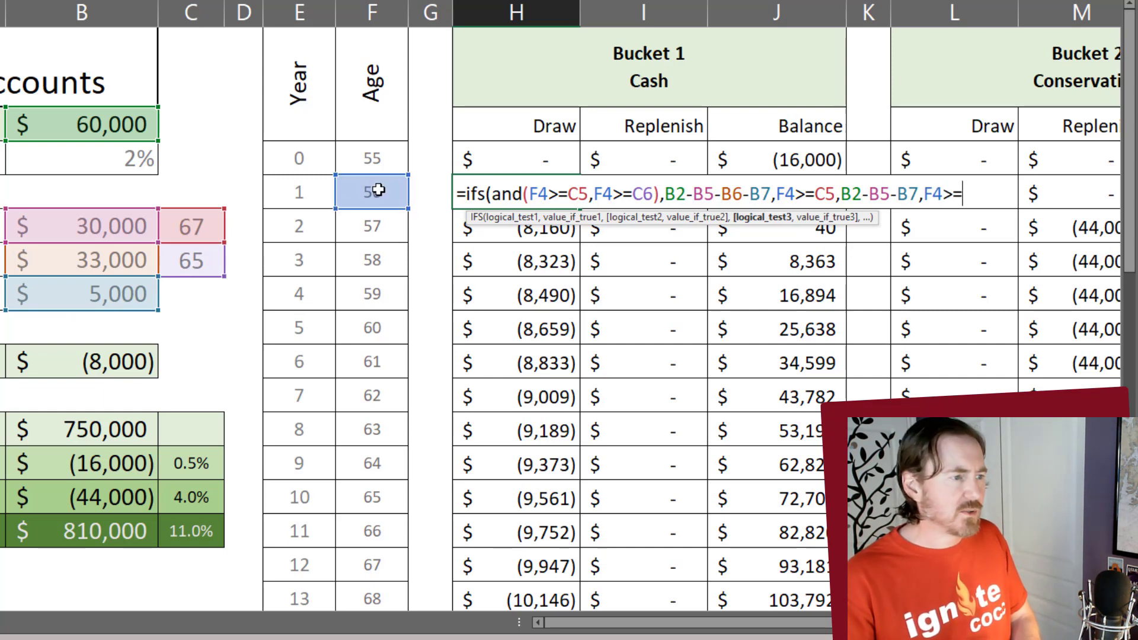
left_click(188, 262)
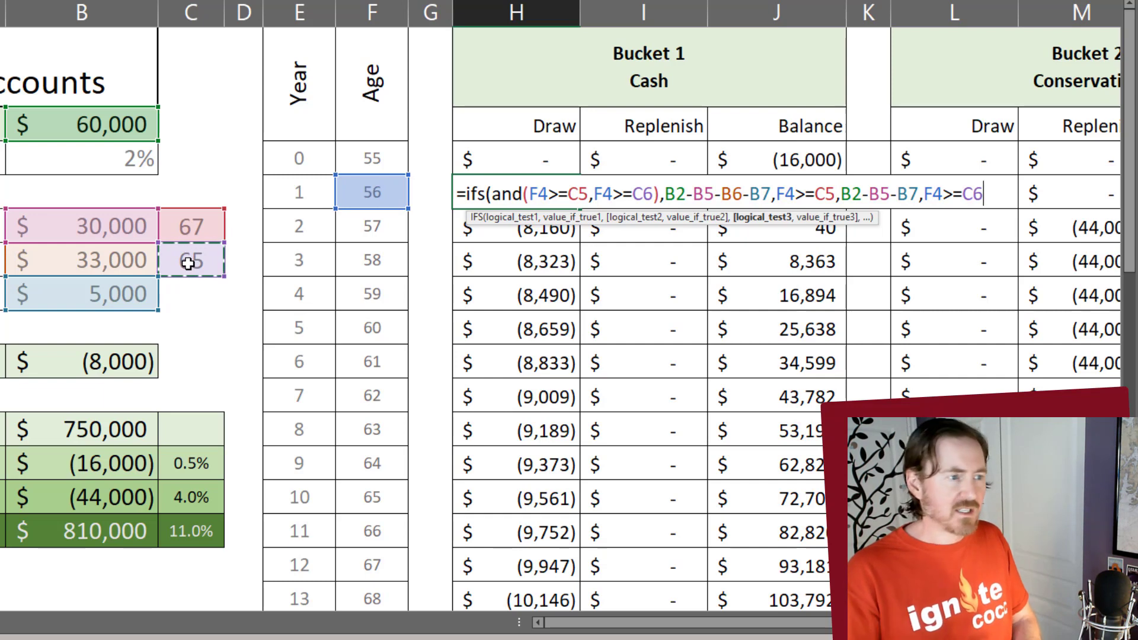
type(",")
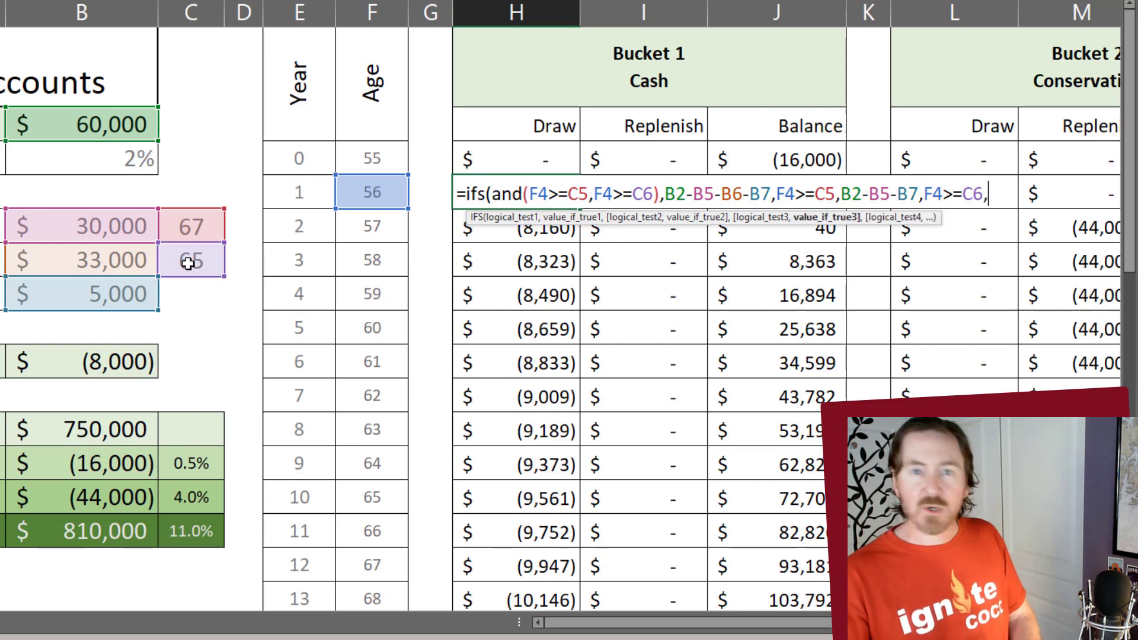
left_click(103, 125)
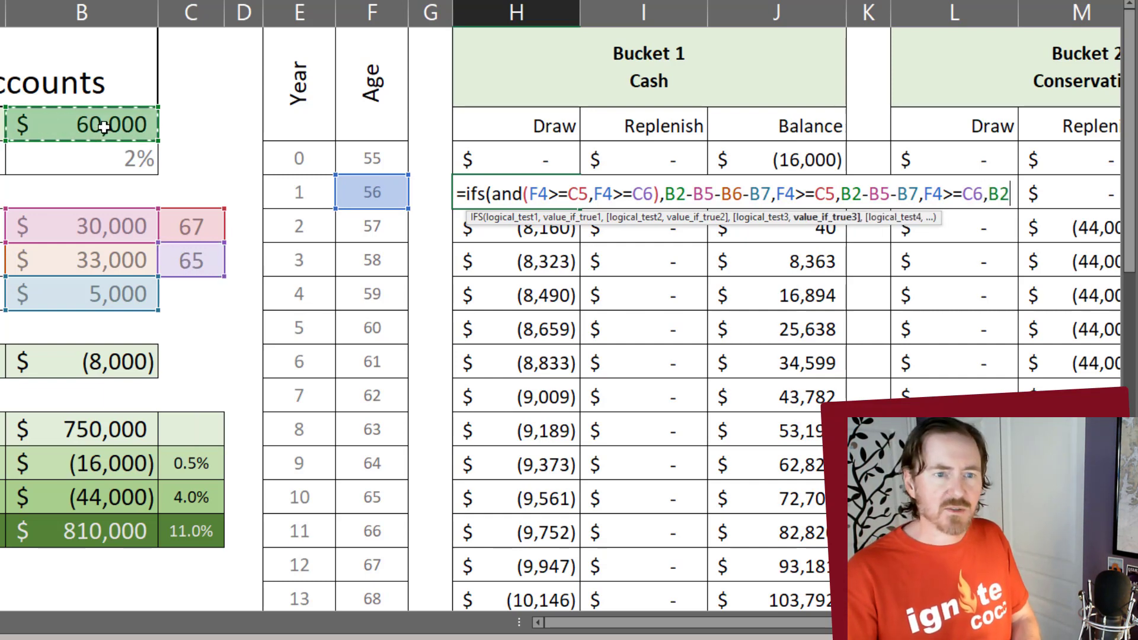
type("-")
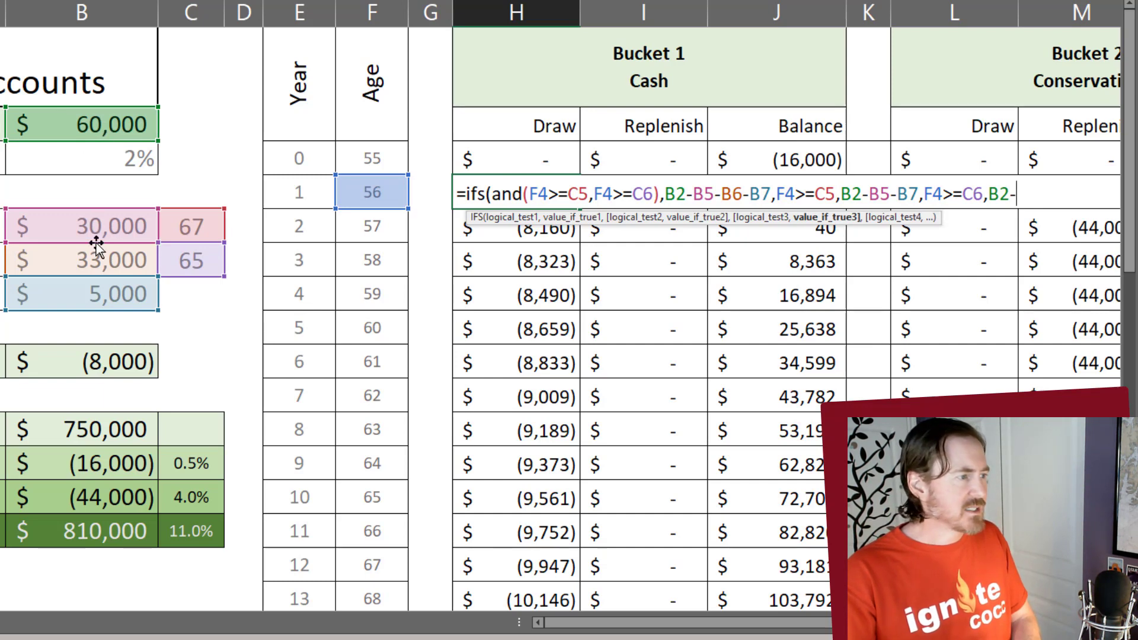
left_click(105, 263)
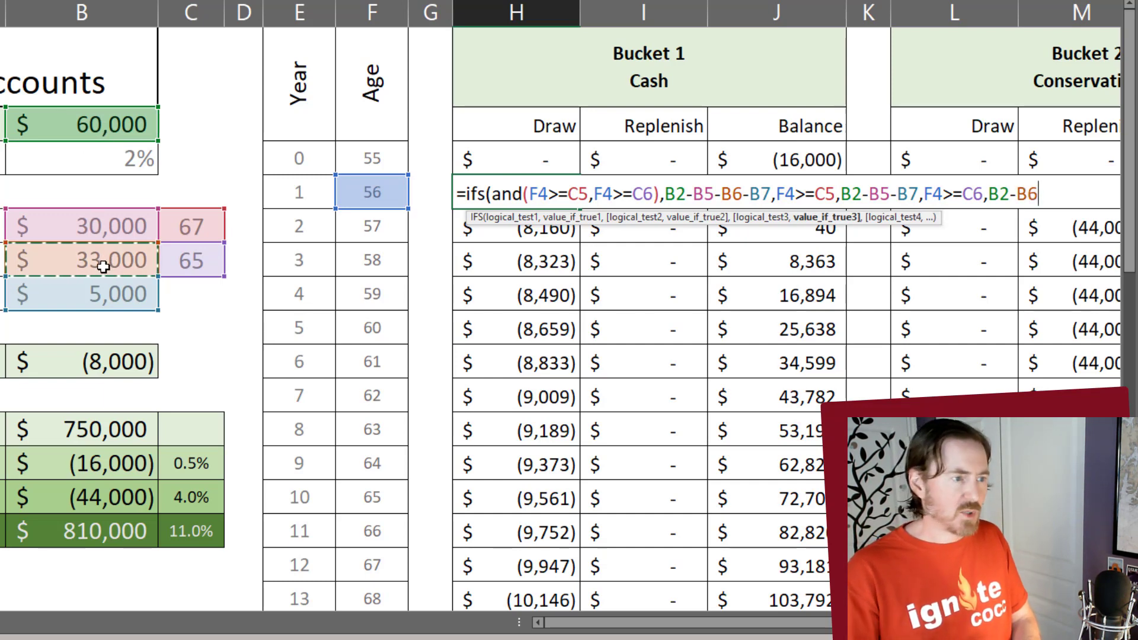
type("-")
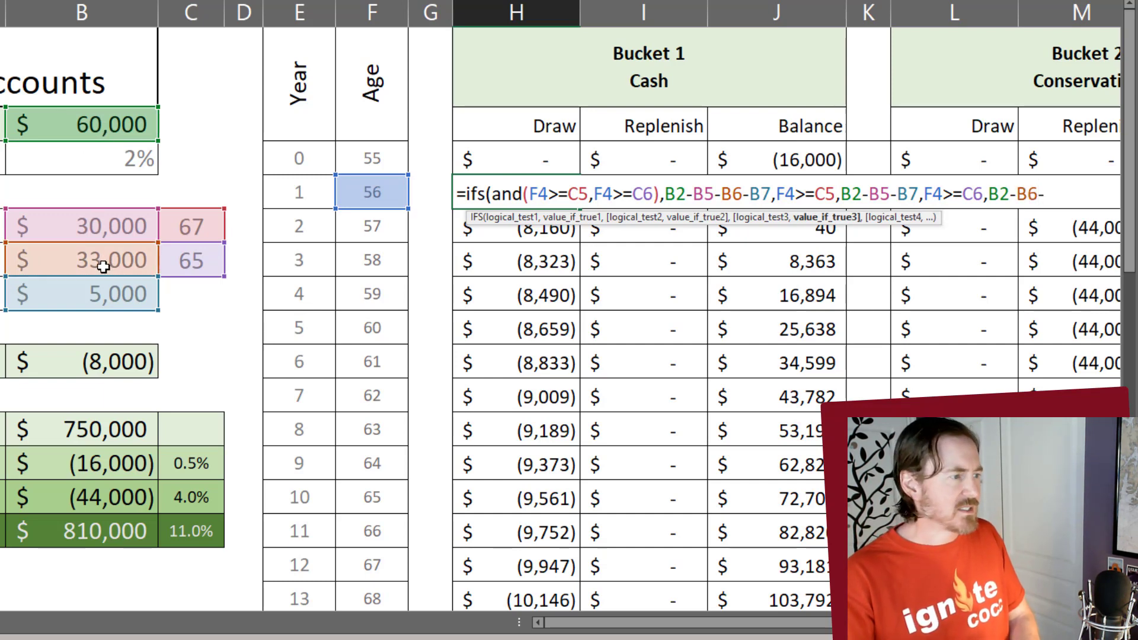
left_click(109, 297)
type(",")
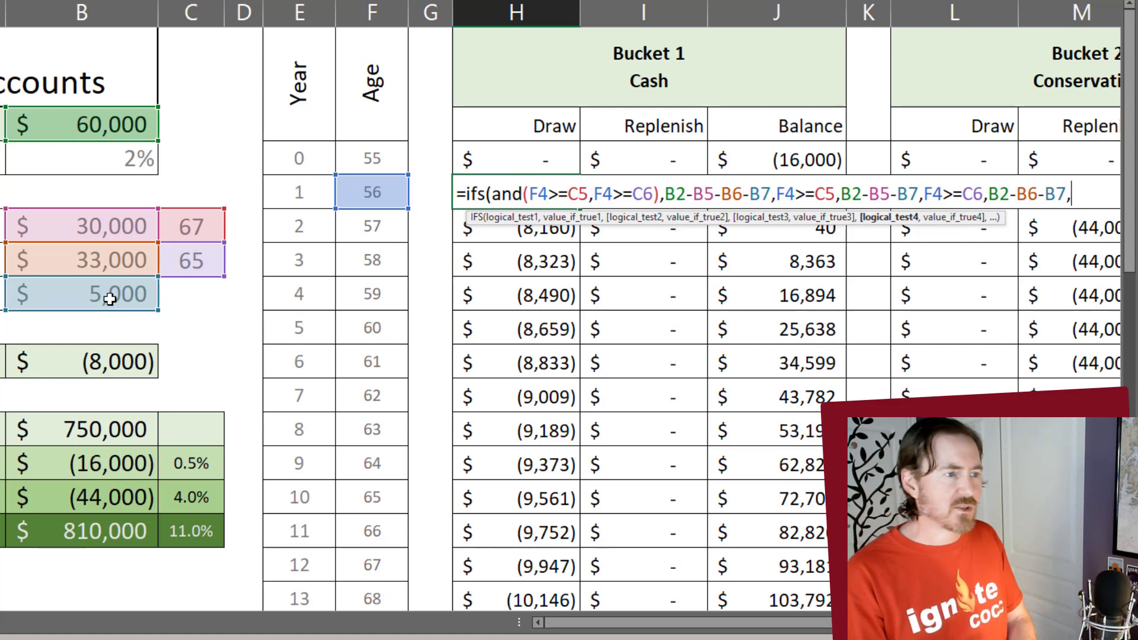
type("and(")
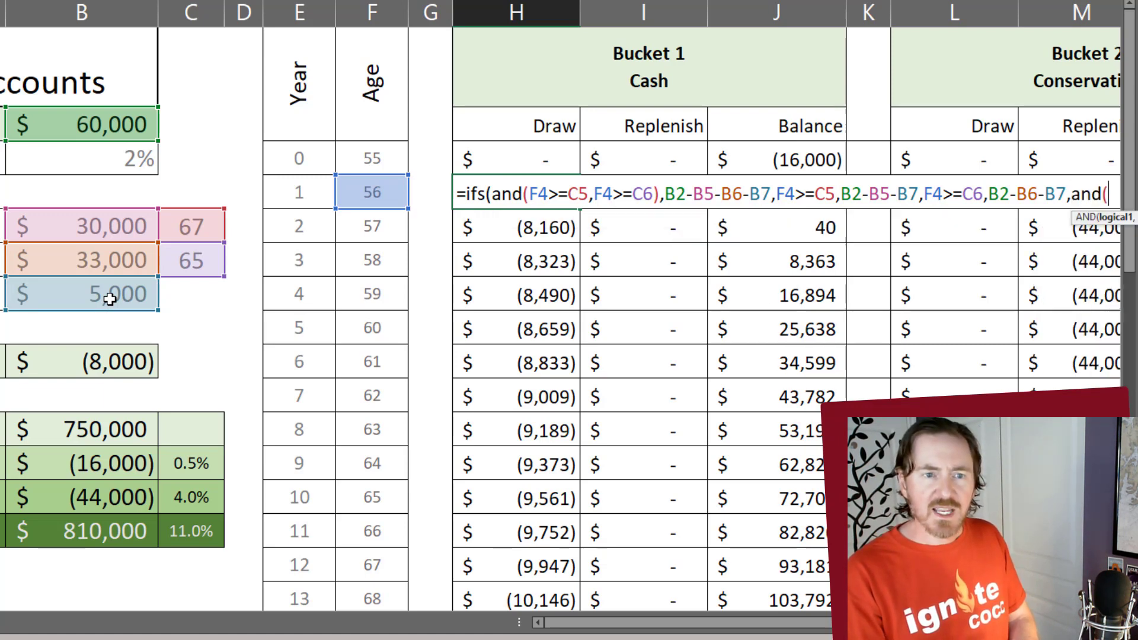
Add the fourth IFS case AND(F4<C5,F4<C6) returning B2-B7.
left_click(369, 192)
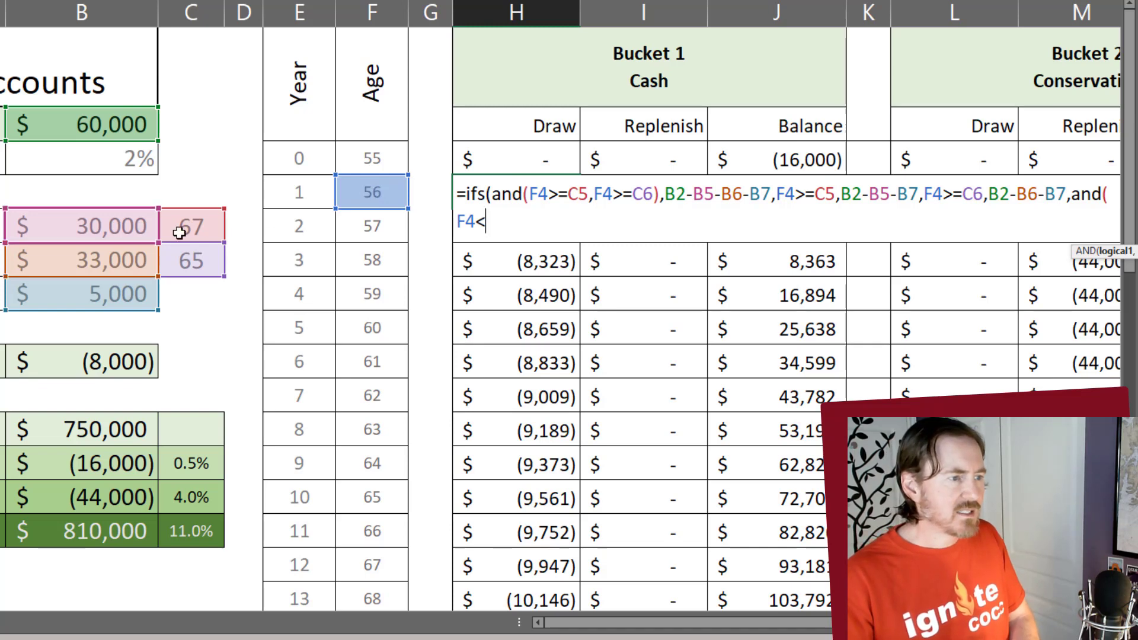
left_click(205, 233)
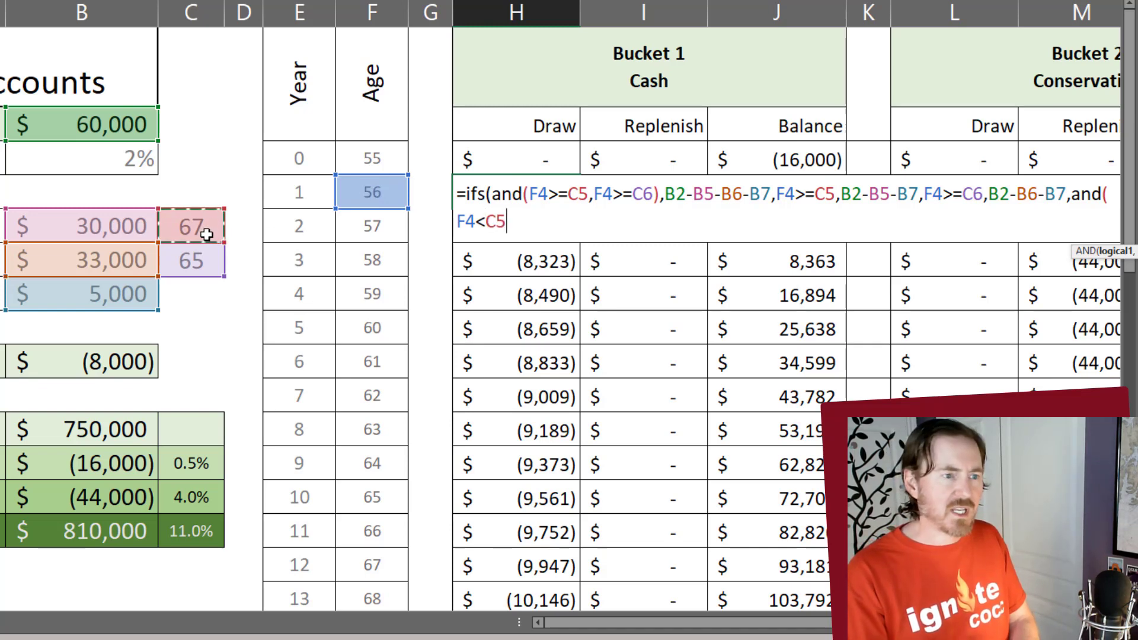
type(",")
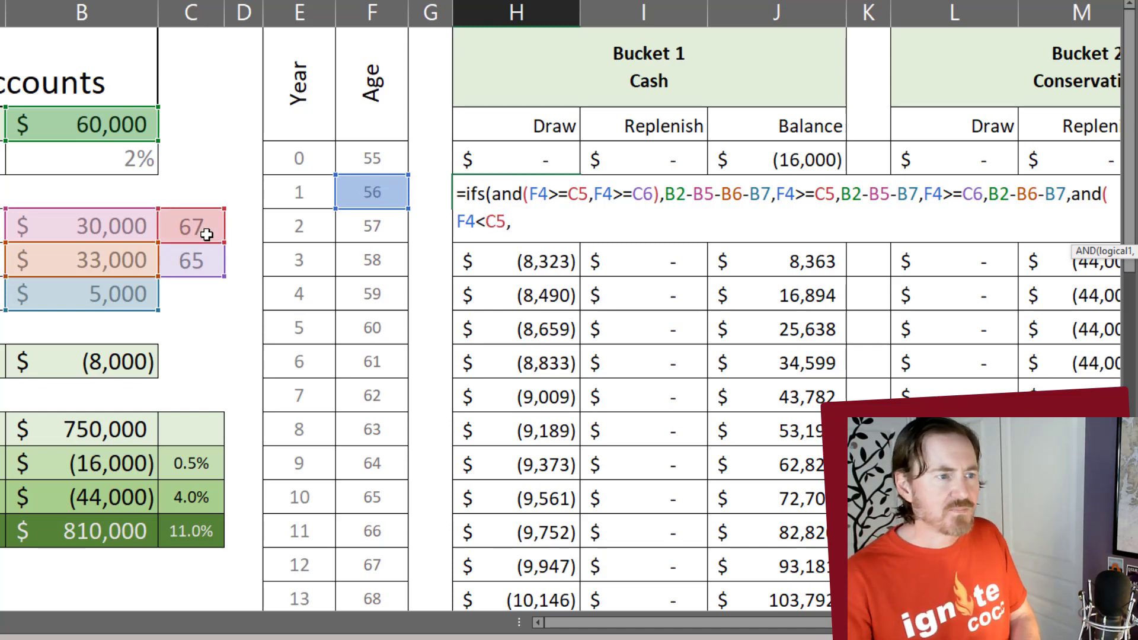
left_click(370, 195)
type("<")
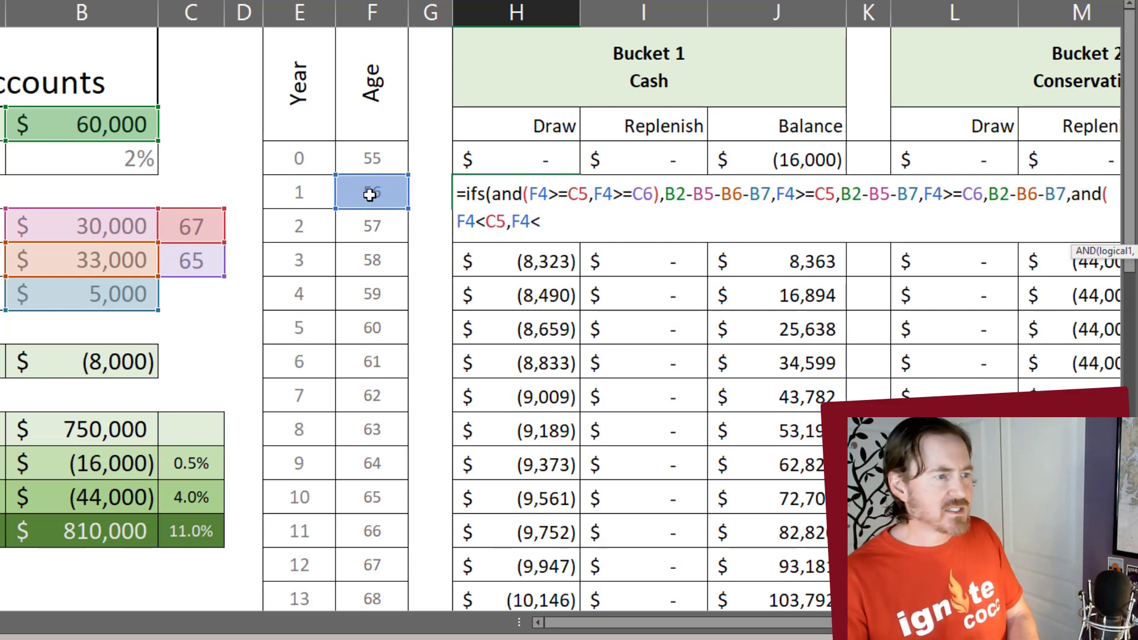
left_click(196, 259)
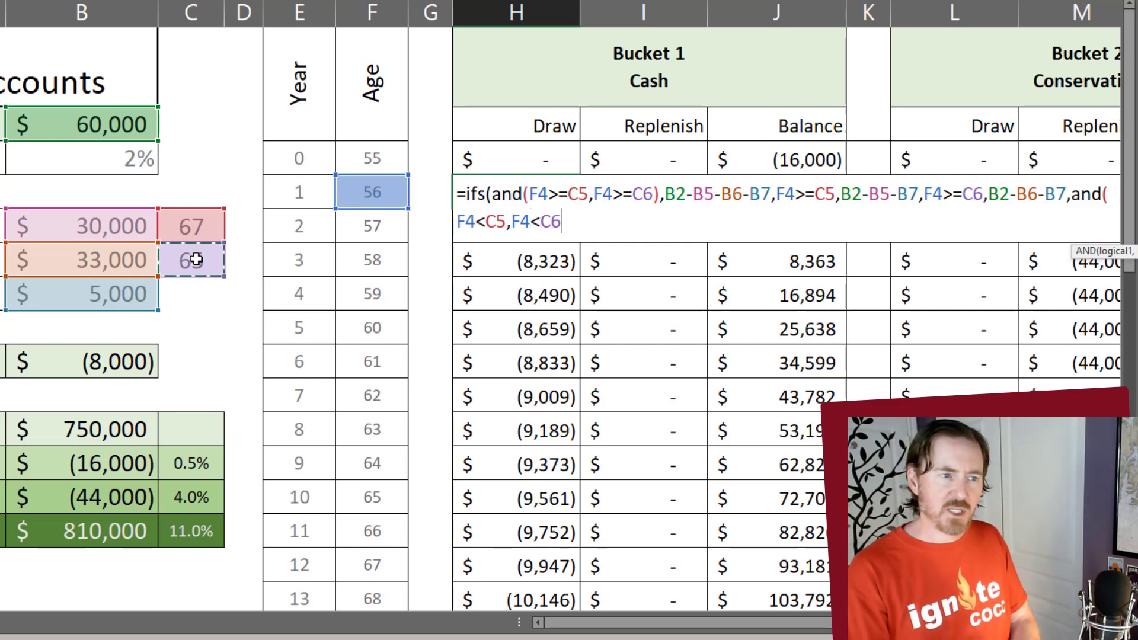
type(",")
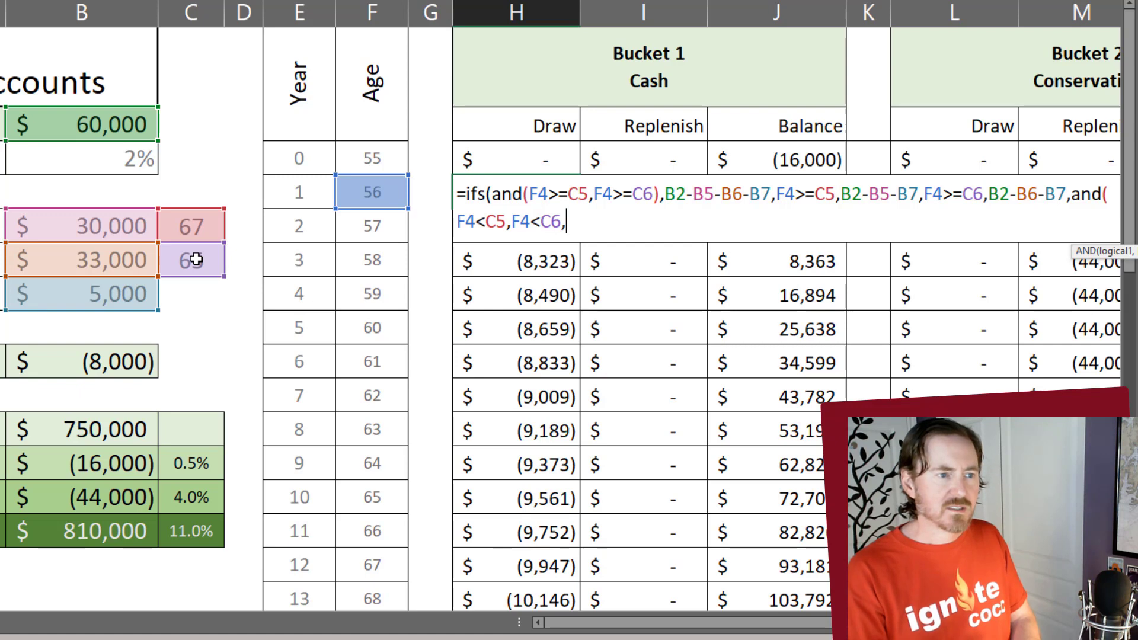
key("BackSpace")
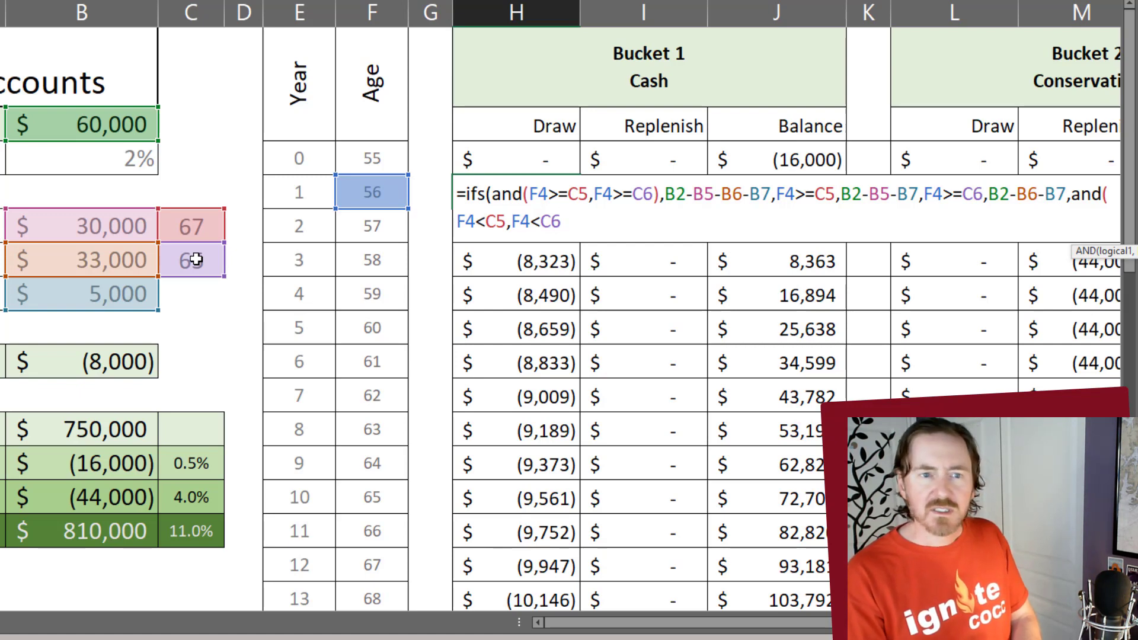
type("),")
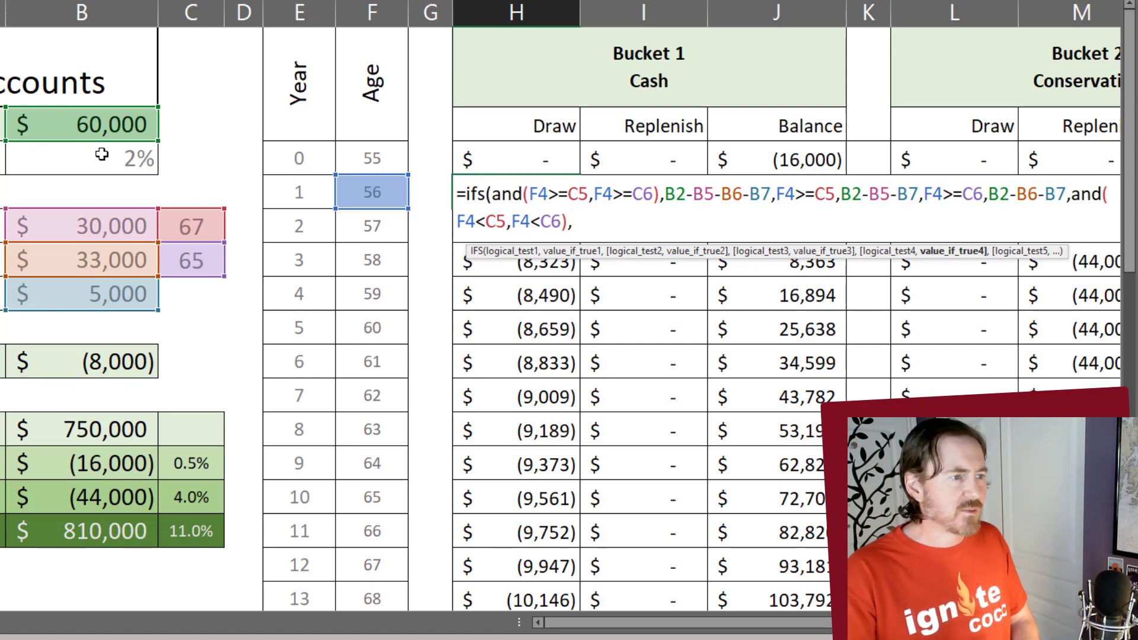
left_click(112, 131)
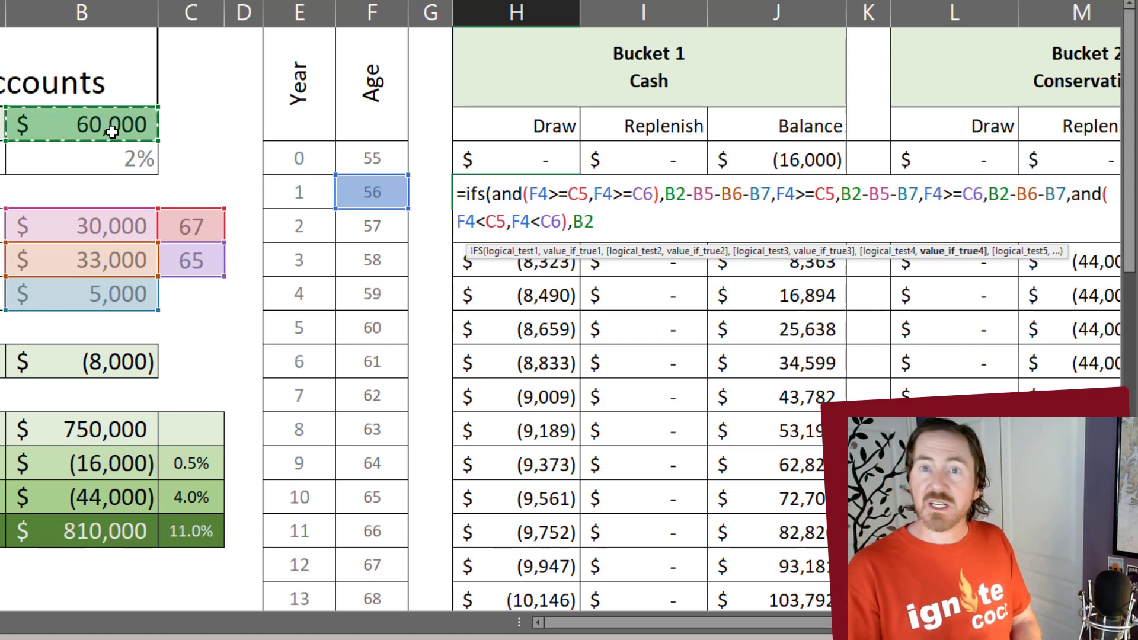
type("-")
left_click(103, 300)
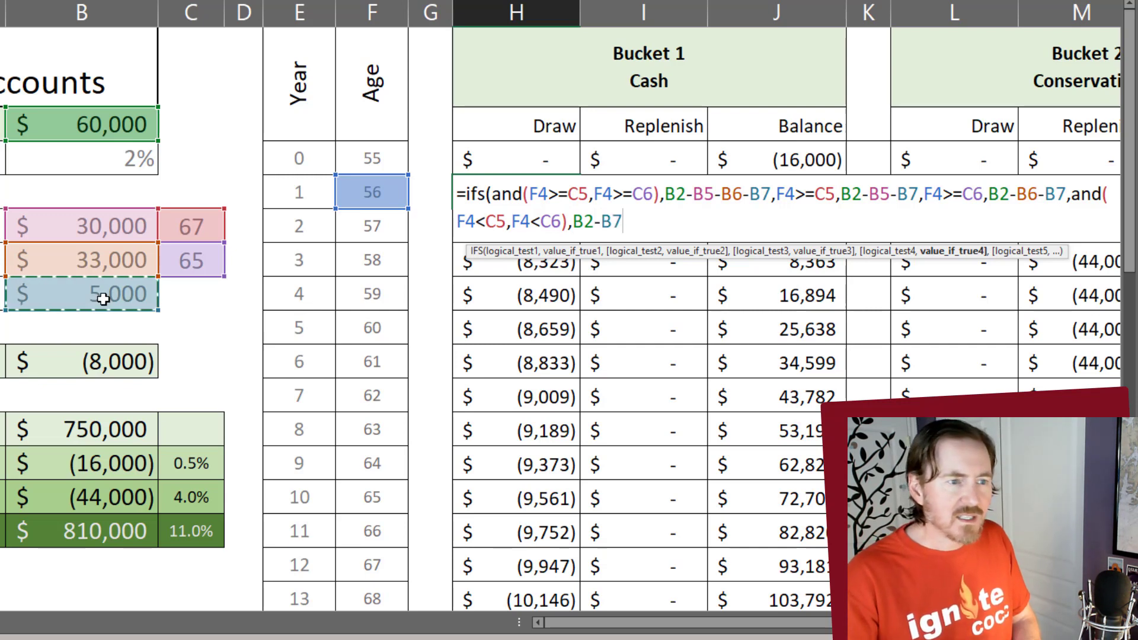
Close and commit the IFS formula, checking the year-1 cash draw of 55,000.
type(")")
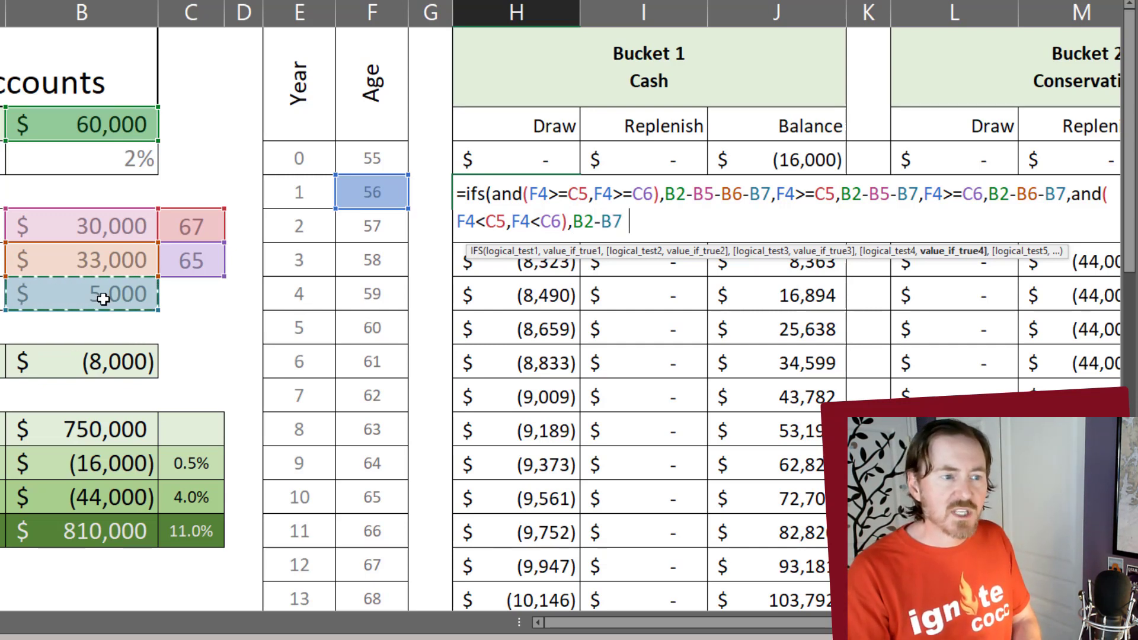
key("Return")
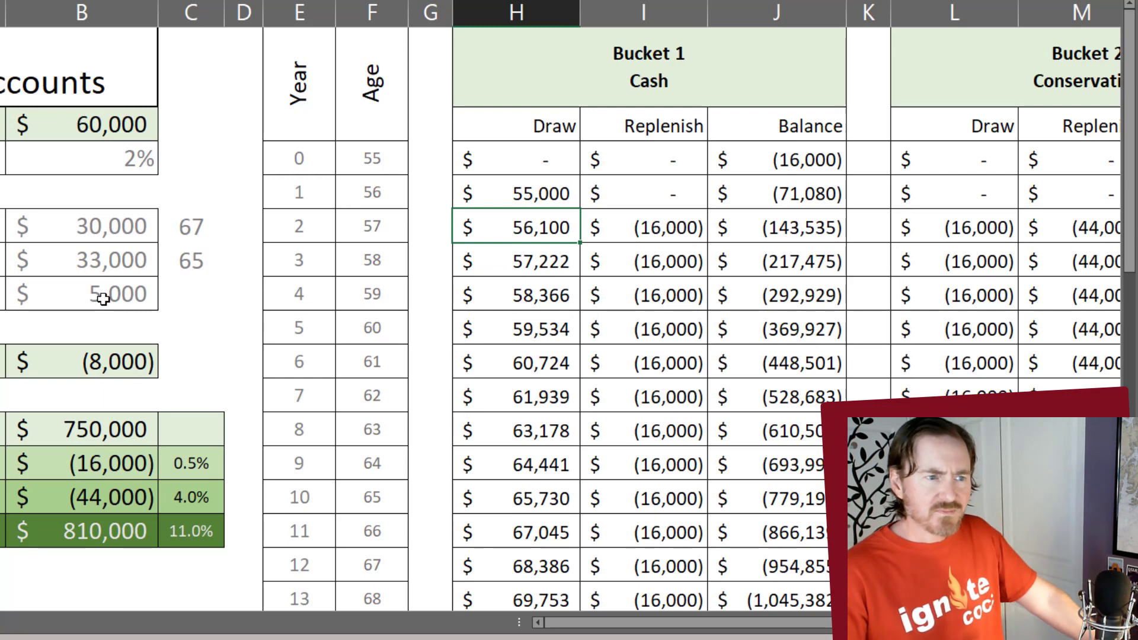
left_click(520, 197)
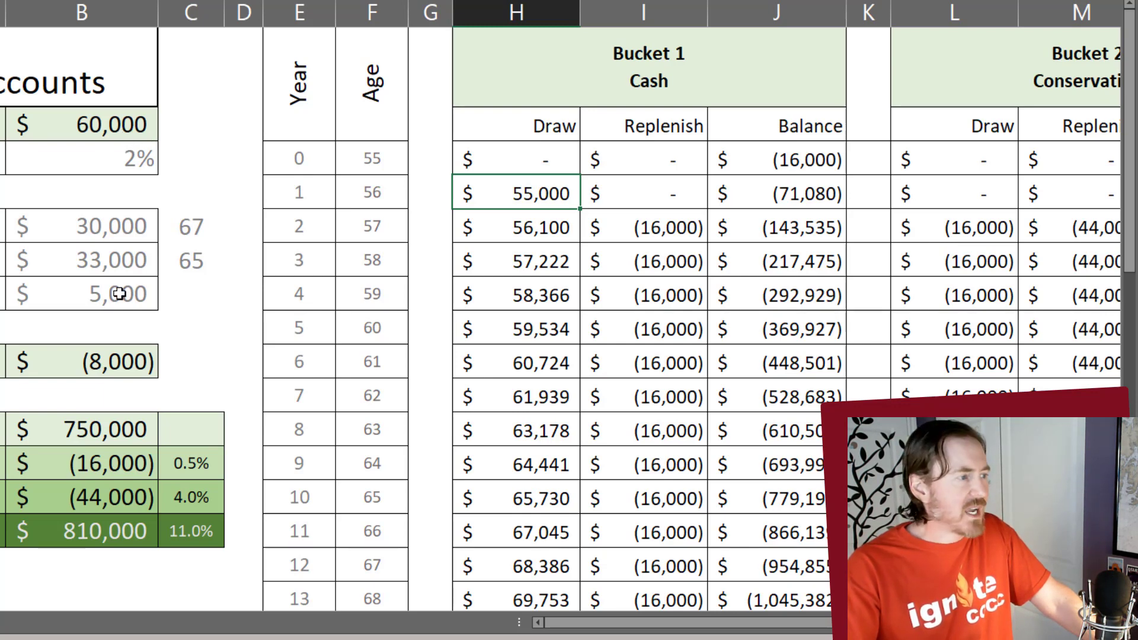
Set both the Social Security and pension start ages to 5.
left_click(183, 239)
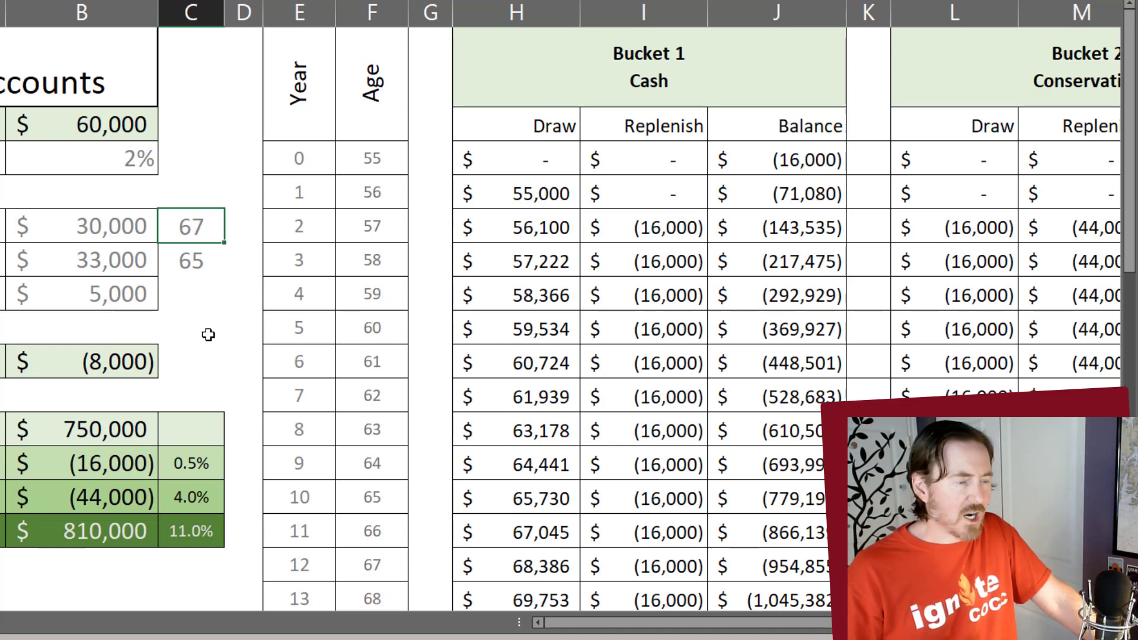
type("5")
key("Return")
type("5")
key("Return")
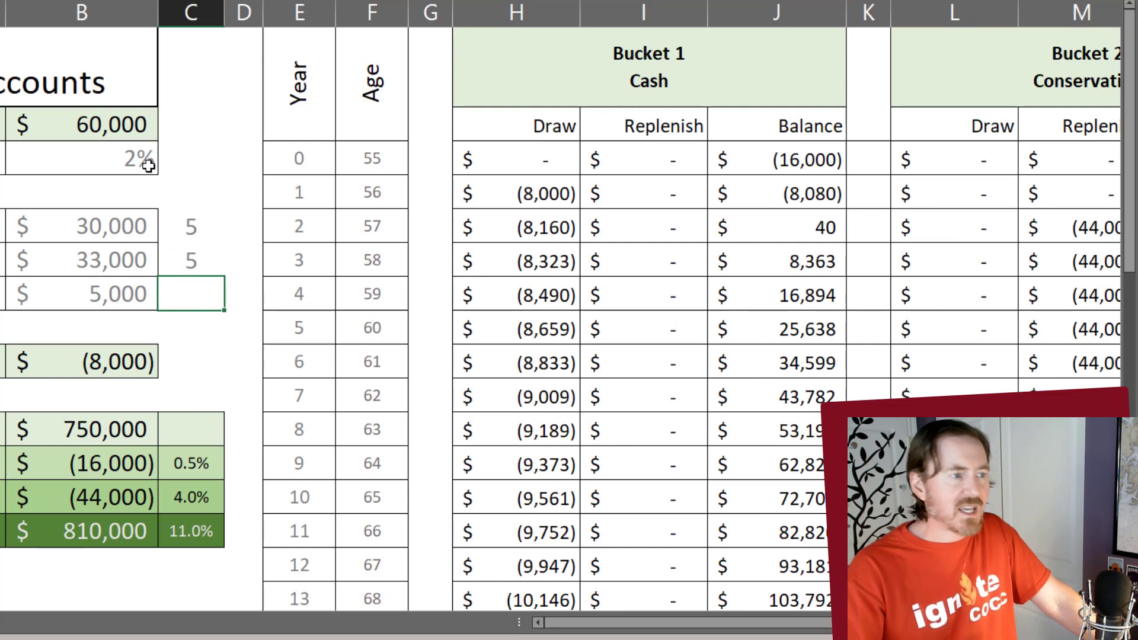
Try 100 as Social Security start age, reset it to 5, and set pension start age to 100.
left_click(213, 225)
type("100")
key("Return")
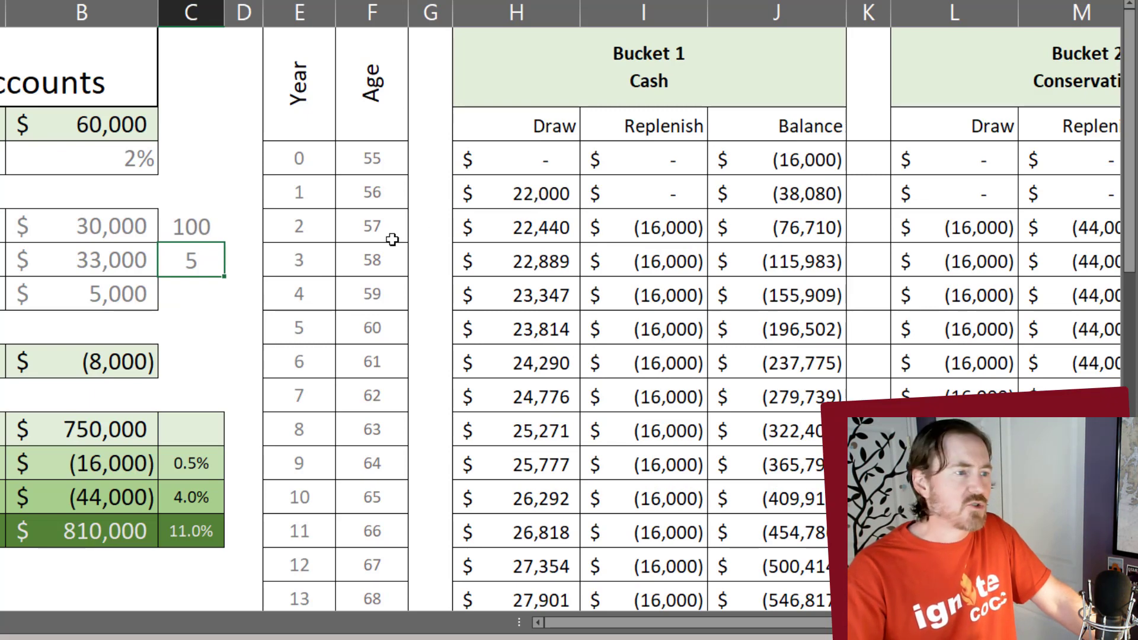
left_click(199, 229)
type("5")
key("Return")
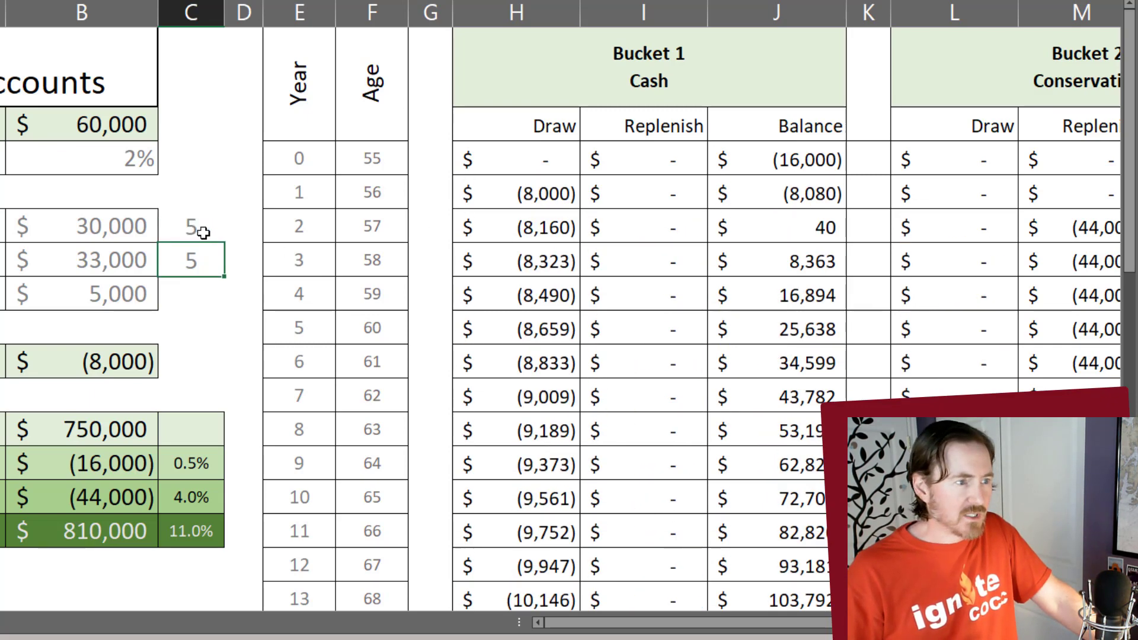
type("100")
key("Return")
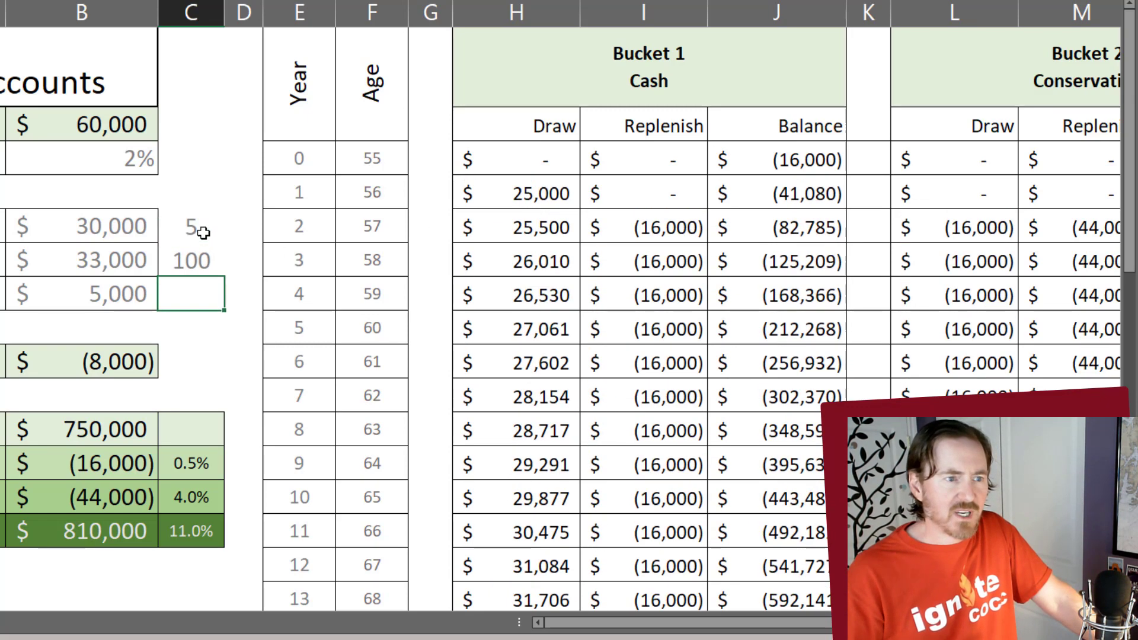
Display H4's four-case IFS formula comparing F4 against start ages C5 and C6.
double_click(532, 196)
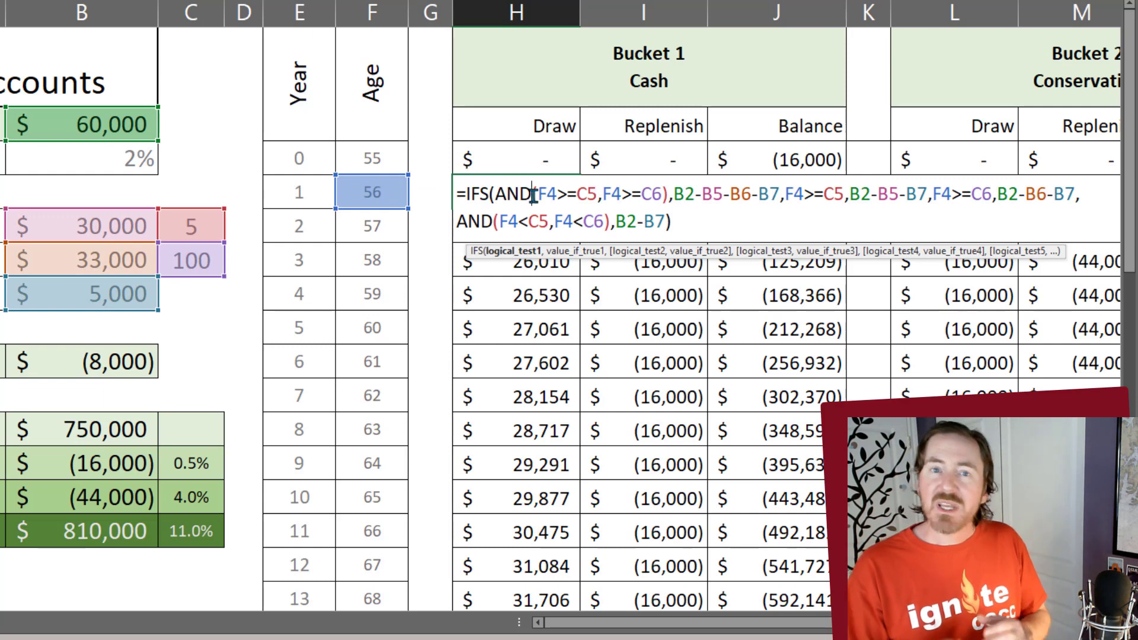